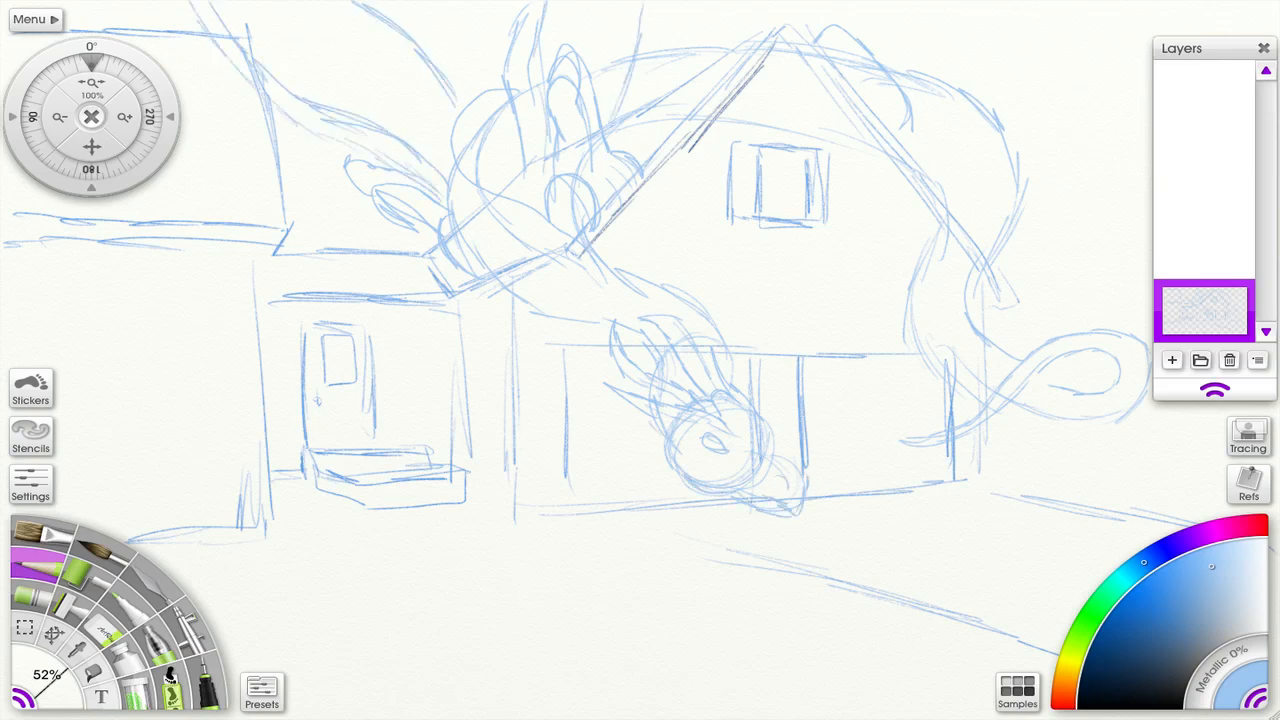
Add a new empty layer and try several wavy ink test strokes on it.
left_click(1172, 360)
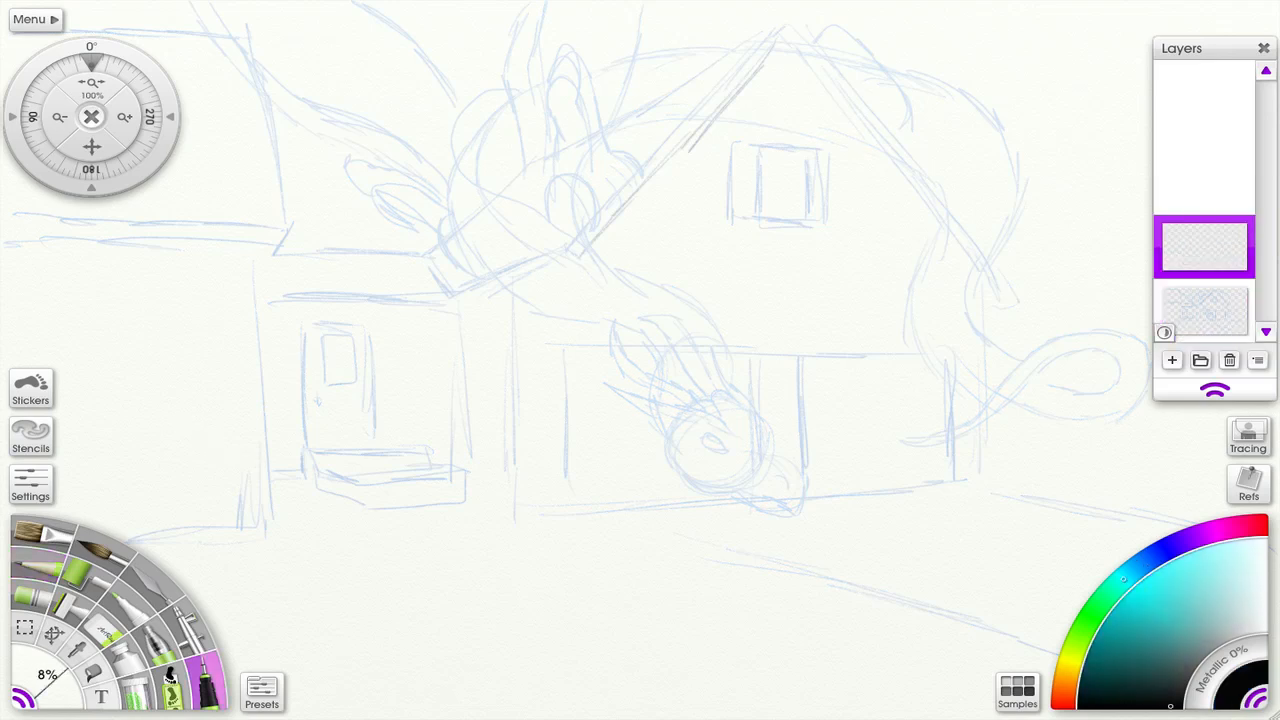
left_click_drag(148, 382, 266, 390)
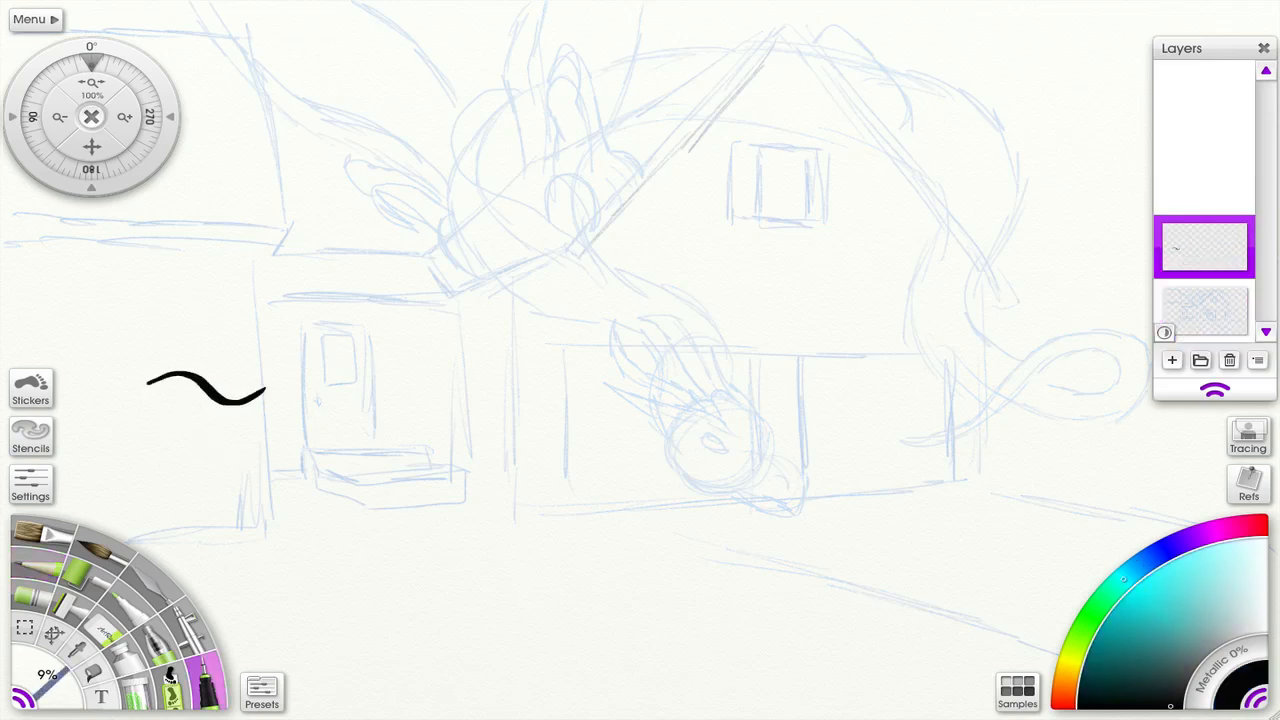
left_click_drag(158, 438, 276, 440)
left_click_drag(118, 356, 220, 344)
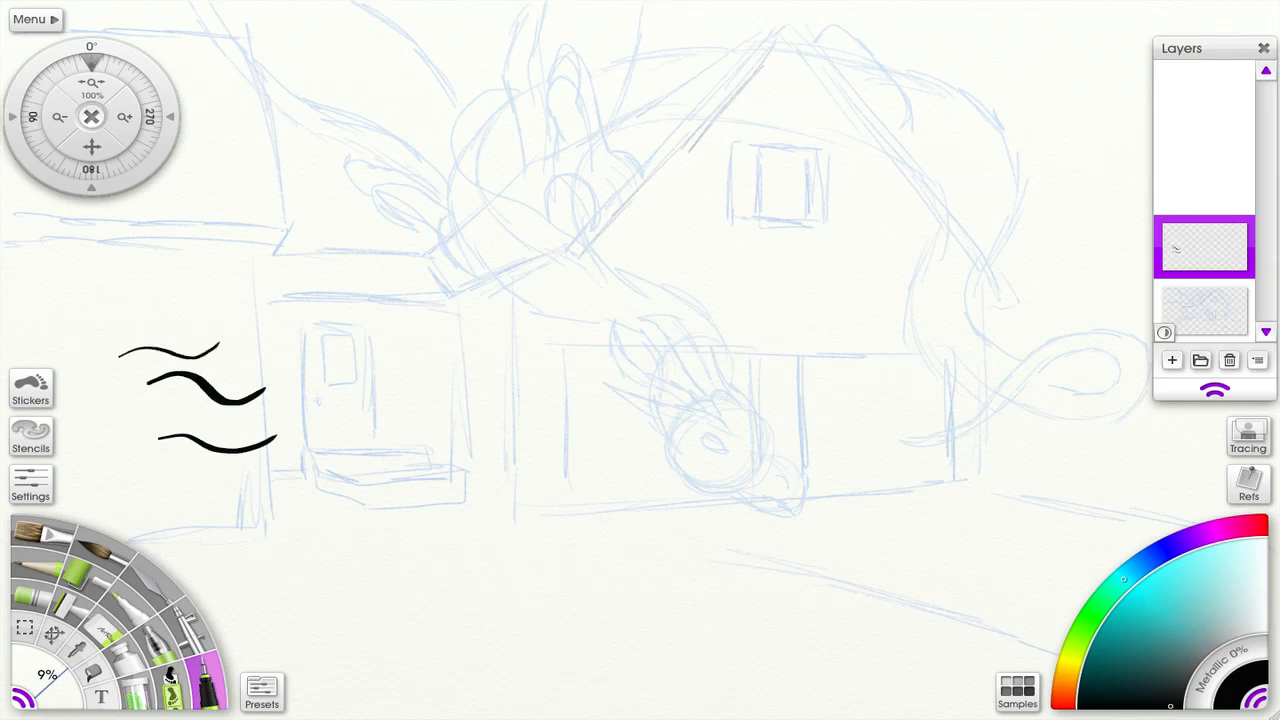
left_click_drag(88, 330, 206, 296)
left_click_drag(156, 280, 192, 308)
Lasso-select the test strokes, delete them and return to the ink pen.
left_click(25, 627)
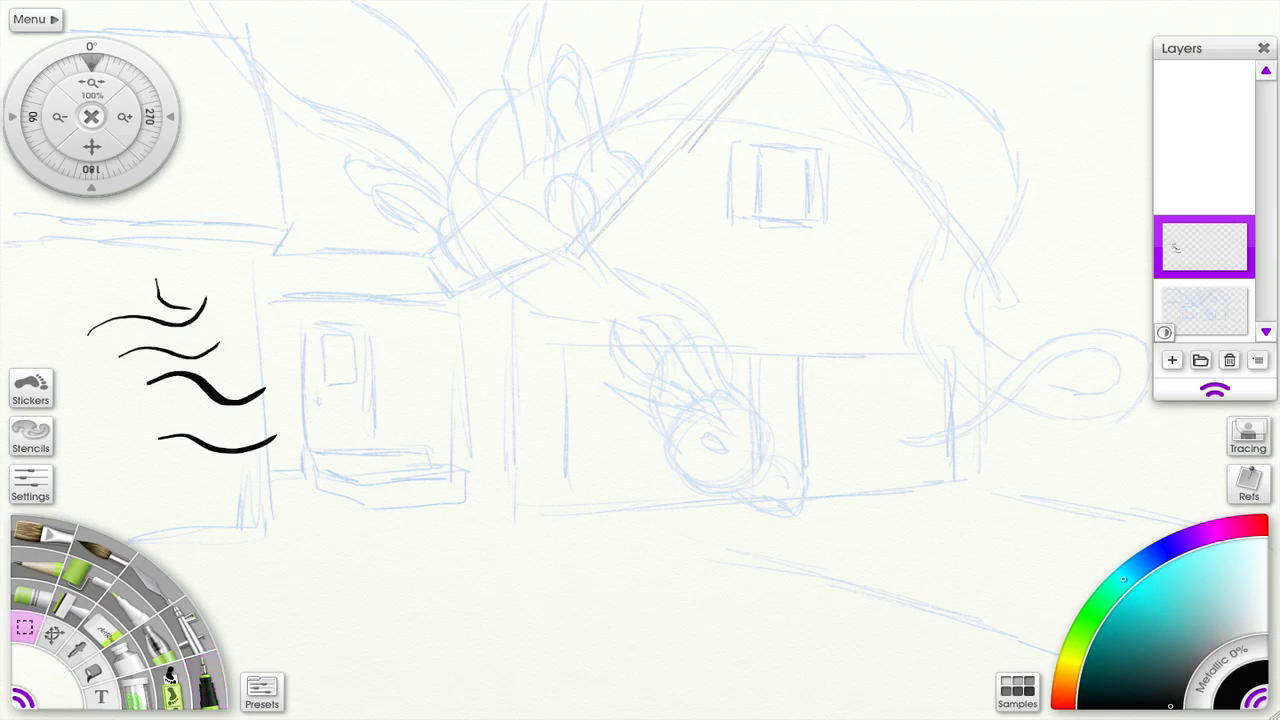
left_click_drag(90, 290, 280, 460)
key("Delete")
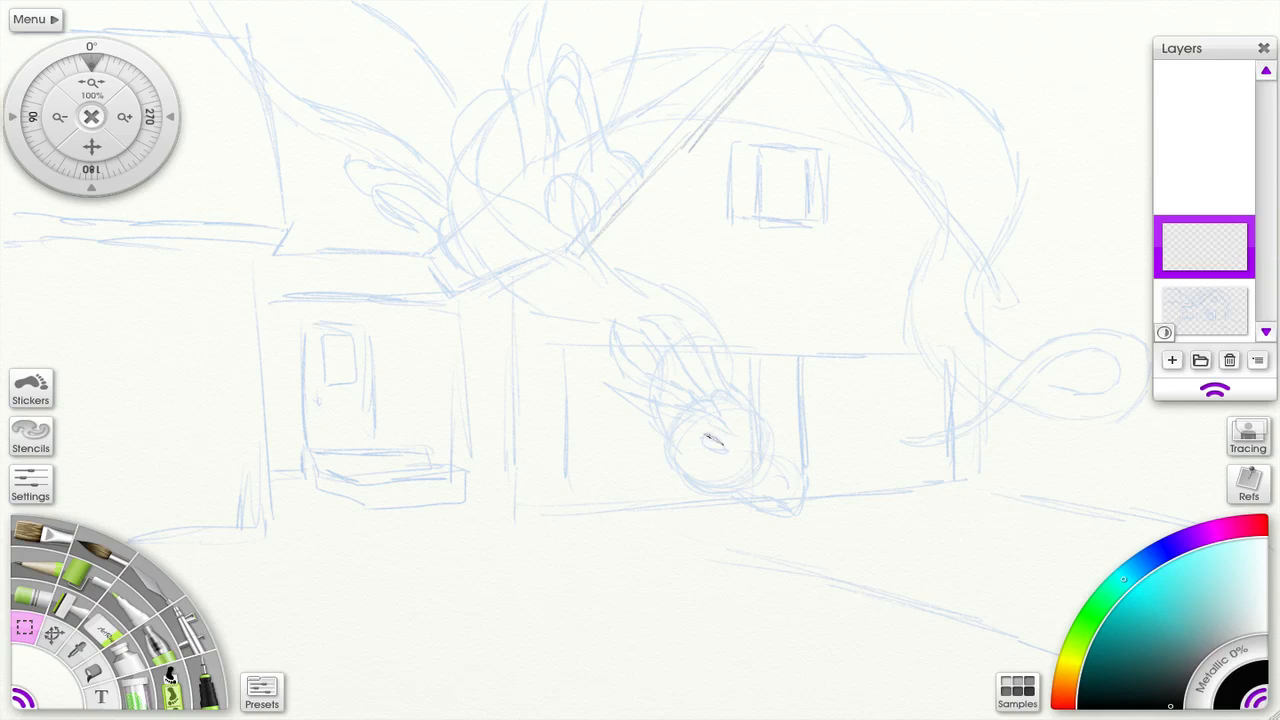
key("n")
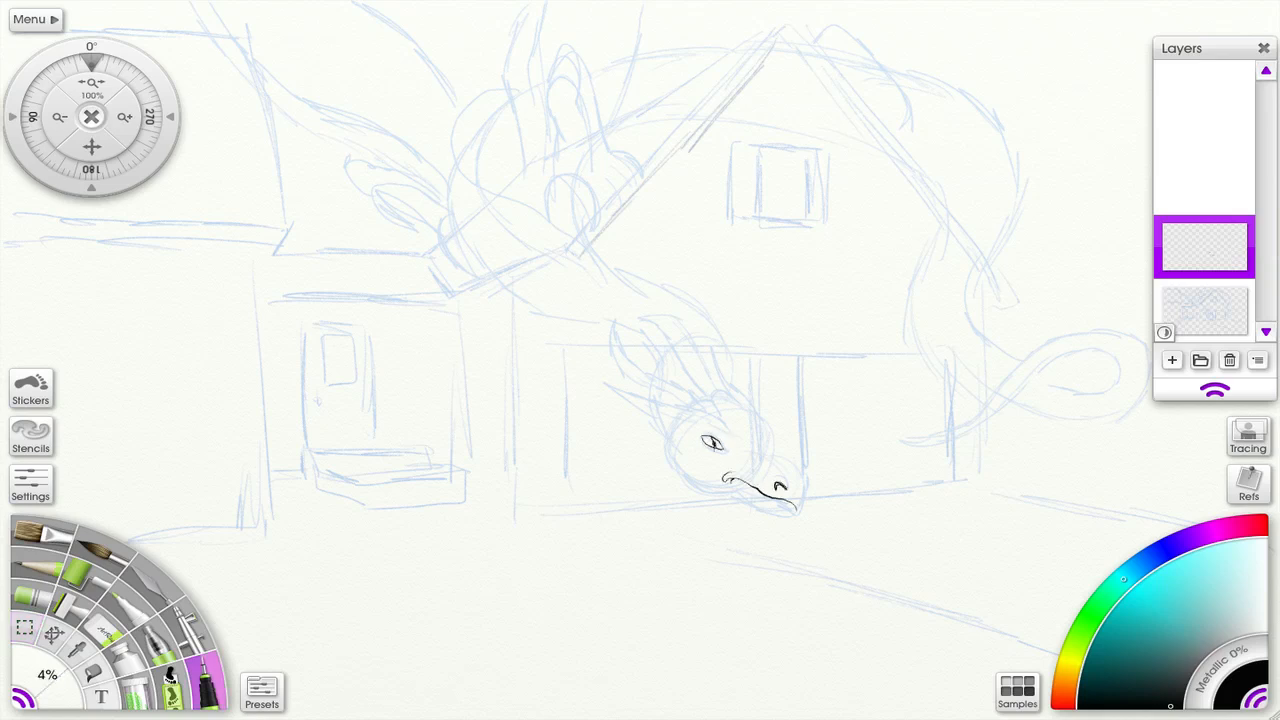
Ink the dragon's horns, snout, jaw, cheek and the start of its neck.
mouse_move(730, 415)
left_mouse_down()
mouse_move(610, 385)
mouse_move(712, 434)
mouse_move(718, 362)
mouse_move(680, 330)
mouse_move(708, 398)
mouse_move(636, 358)
mouse_move(682, 404)
left_mouse_up()
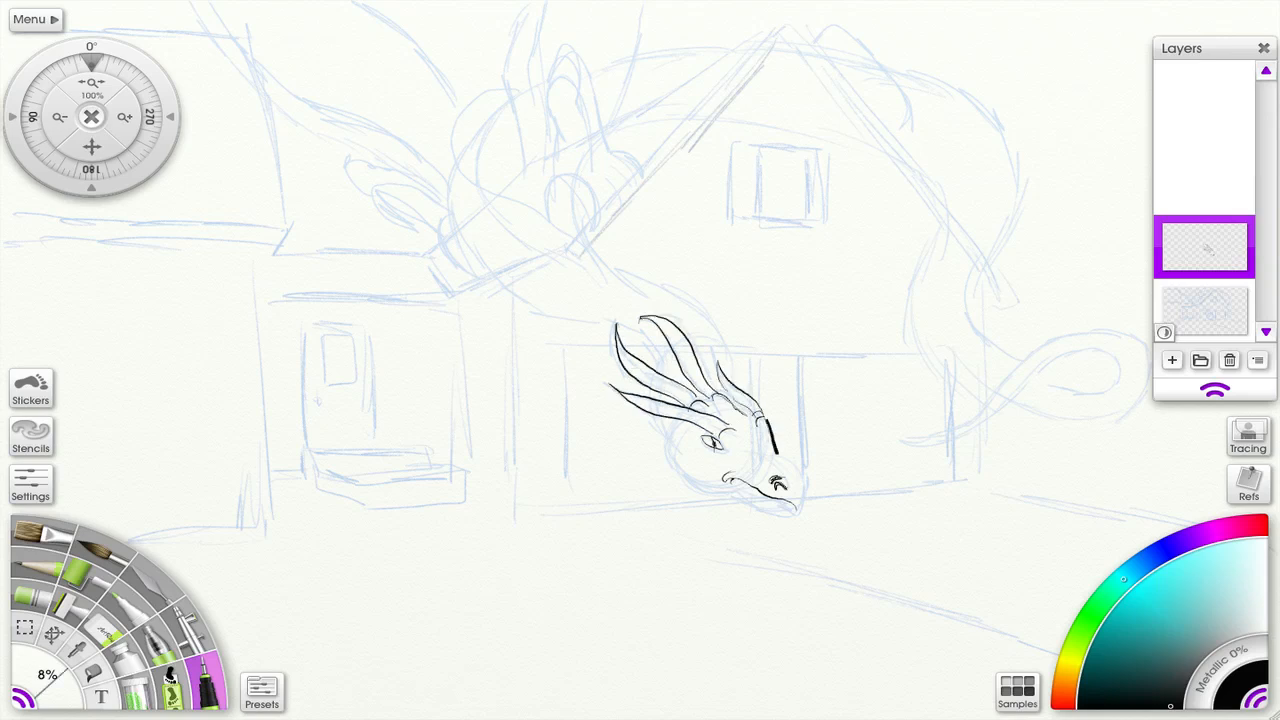
mouse_move(768, 425)
left_mouse_down()
mouse_move(808, 495)
mouse_move(686, 475)
left_mouse_up()
left_click_drag(672, 430, 656, 456)
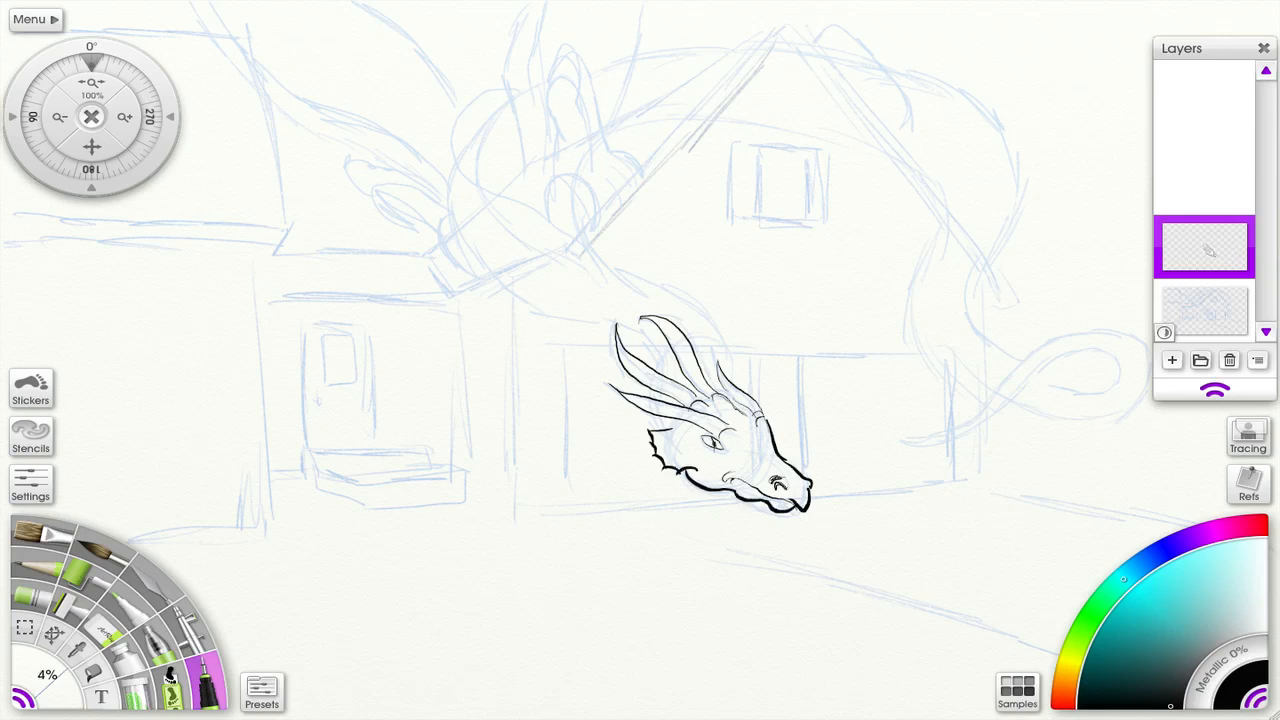
left_click_drag(660, 350, 654, 398)
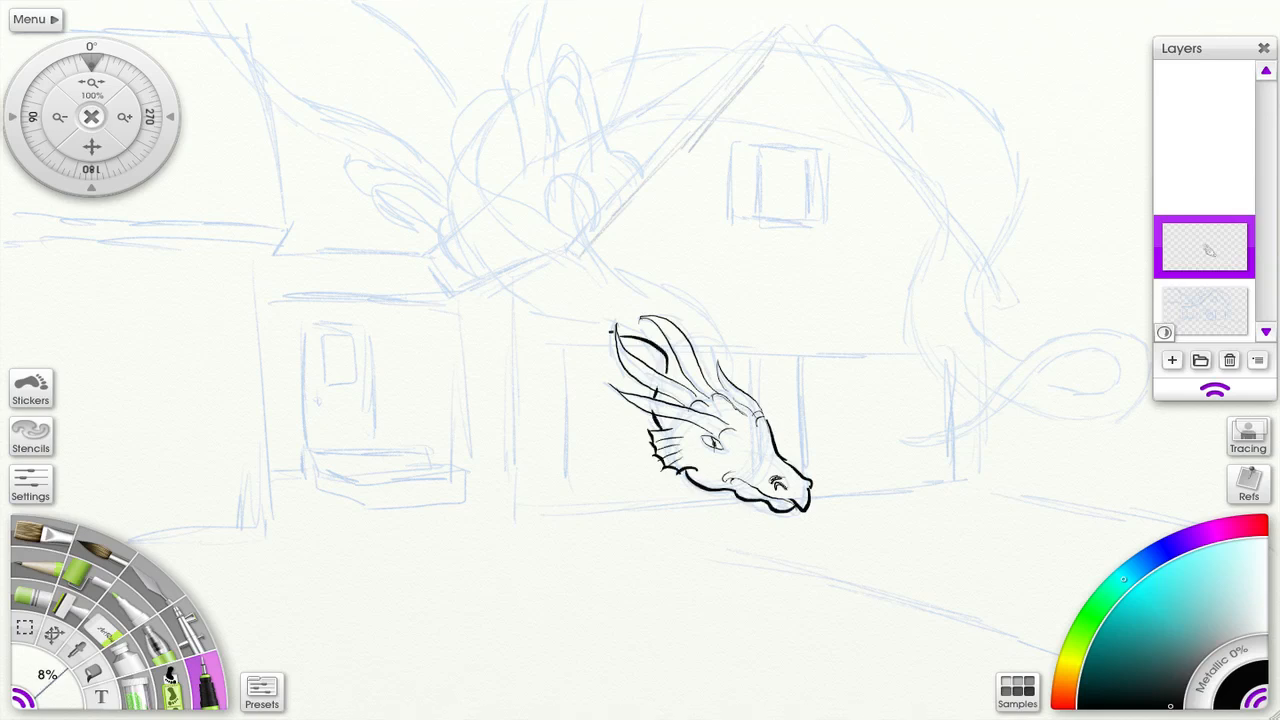
Ink the dragon's upward-curving neck, neck fin, raised limb, claw and leg edges.
left_click_drag(612, 332, 455, 180)
left_click_drag(734, 370, 582, 236)
mouse_move(604, 282)
left_mouse_down()
mouse_move(508, 88)
mouse_move(596, 280)
left_mouse_up()
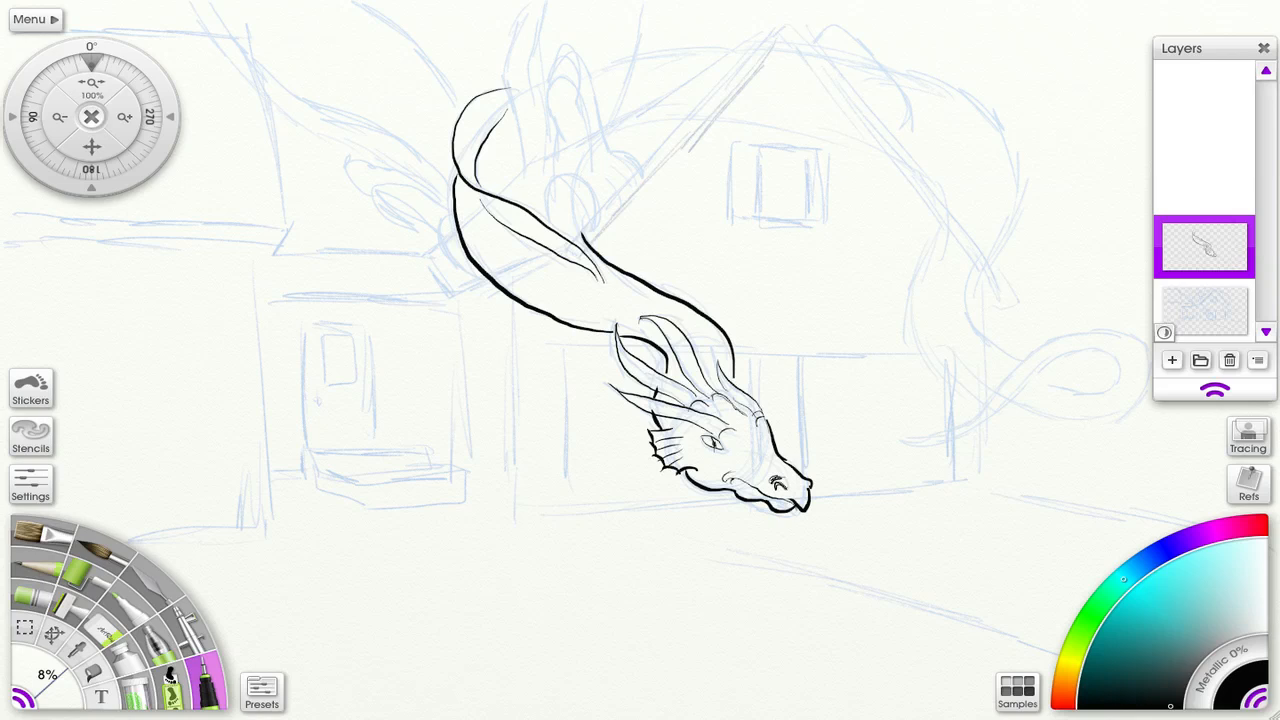
mouse_move(582, 236)
left_mouse_down()
mouse_move(600, 168)
mouse_move(548, 205)
left_mouse_up()
left_click_drag(552, 160, 590, 188)
mouse_move(550, 85)
left_mouse_down()
mouse_move(642, 180)
mouse_move(640, 16)
left_mouse_up()
mouse_move(548, 172)
left_mouse_down()
mouse_move(530, 0)
mouse_move(512, 0)
left_mouse_up()
mouse_move(478, 270)
left_mouse_down()
mouse_move(440, 214)
mouse_move(394, 182)
left_mouse_up()
Ink the long wing curves sweeping toward the upper left.
left_click_drag(454, 212, 172, 0)
left_click_drag(454, 182, 244, 30)
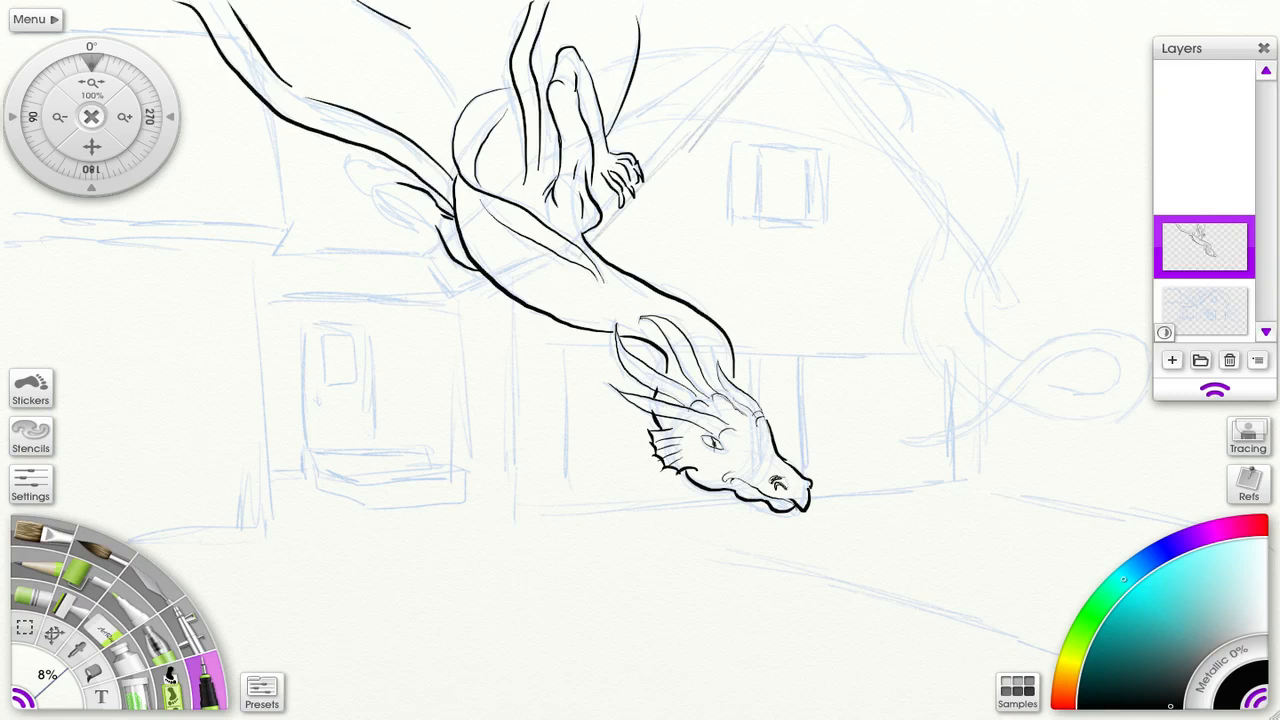
left_click_drag(356, 0, 462, 114)
mouse_move(382, 194)
left_mouse_down()
mouse_move(448, 242)
mouse_move(418, 170)
left_mouse_up()
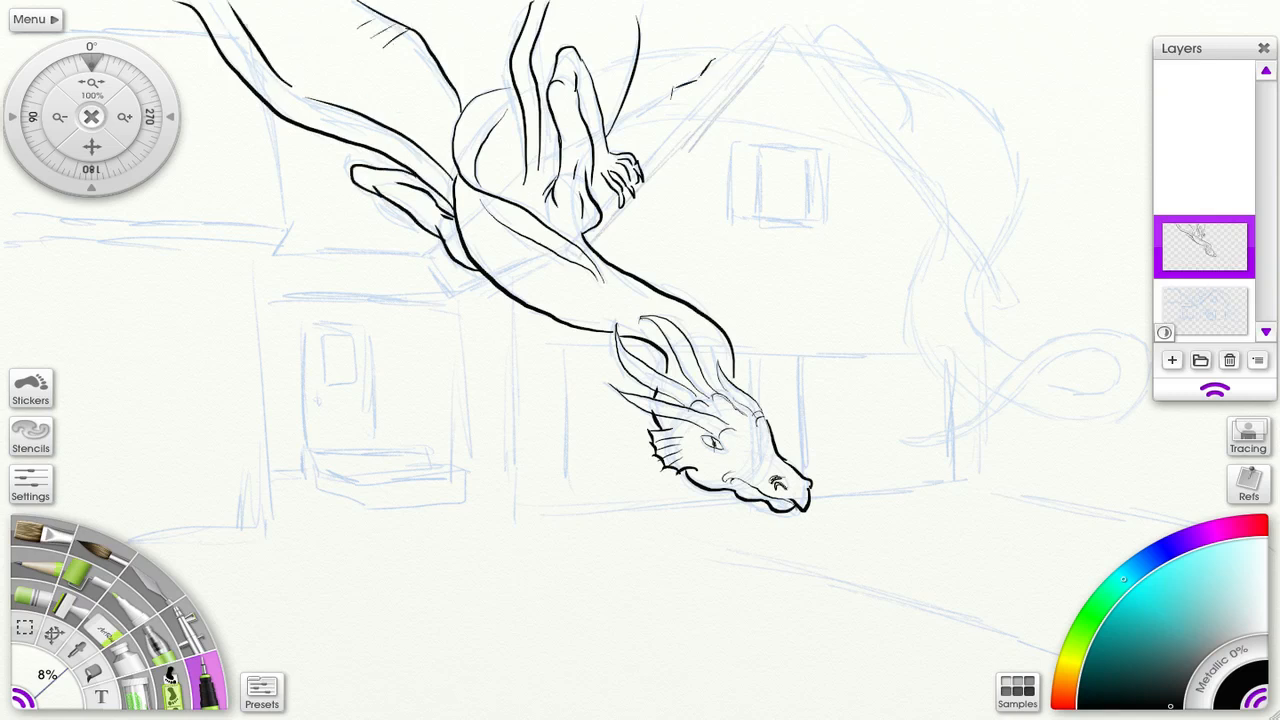
Ink the house roof lines and the wing sweeping right over the roof.
mouse_move(640, 60)
left_mouse_down()
mouse_move(710, 52)
mouse_move(790, 20)
mouse_move(946, 206)
left_mouse_up()
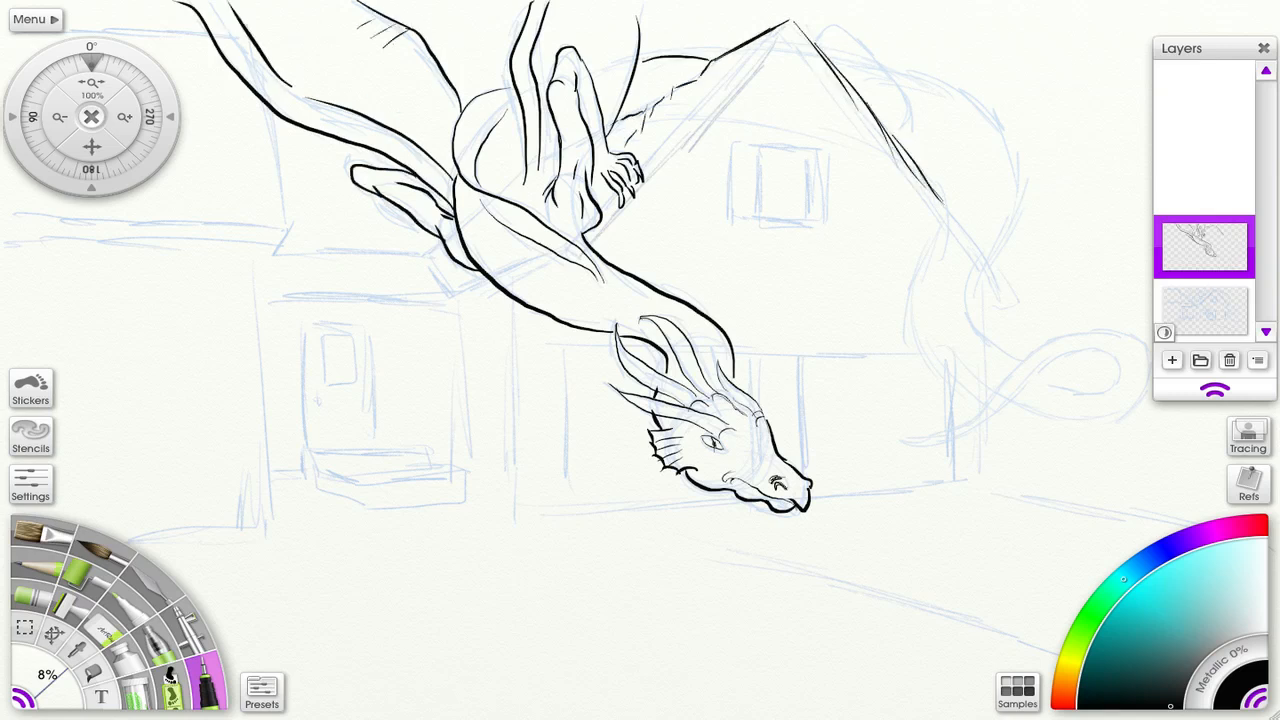
left_click_drag(900, 152, 1020, 290)
mouse_move(784, 22)
left_mouse_down()
mouse_move(676, 130)
mouse_move(780, 35)
left_mouse_up()
left_click_drag(795, 40, 940, 220)
left_click_drag(800, 66, 924, 214)
left_click_drag(814, 32, 914, 130)
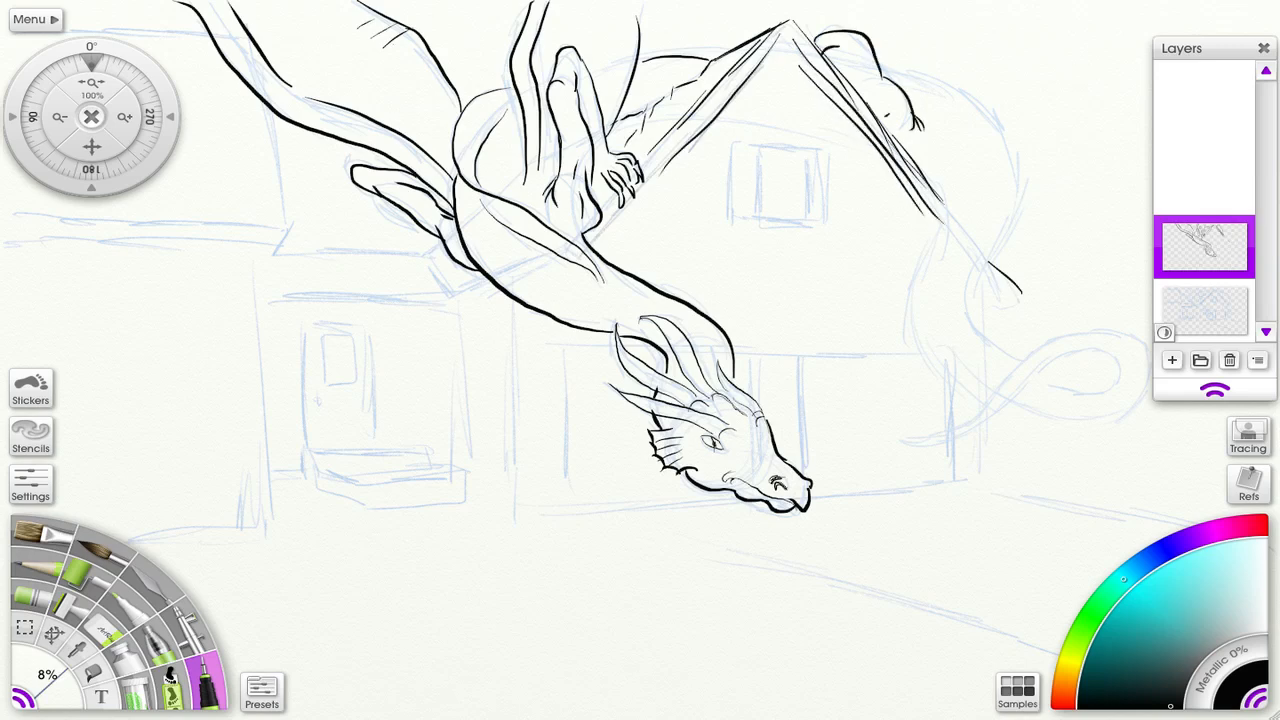
left_click_drag(888, 70, 1036, 200)
left_click_drag(1034, 206, 1010, 354)
Ink the looping tail at right and the upstairs window with shutters.
left_click_drag(946, 180, 1004, 386)
mouse_move(1004, 386)
left_mouse_down()
mouse_move(912, 440)
mouse_move(1120, 340)
left_mouse_up()
left_click_drag(1010, 350, 1148, 400)
left_click_drag(1148, 400, 1020, 400)
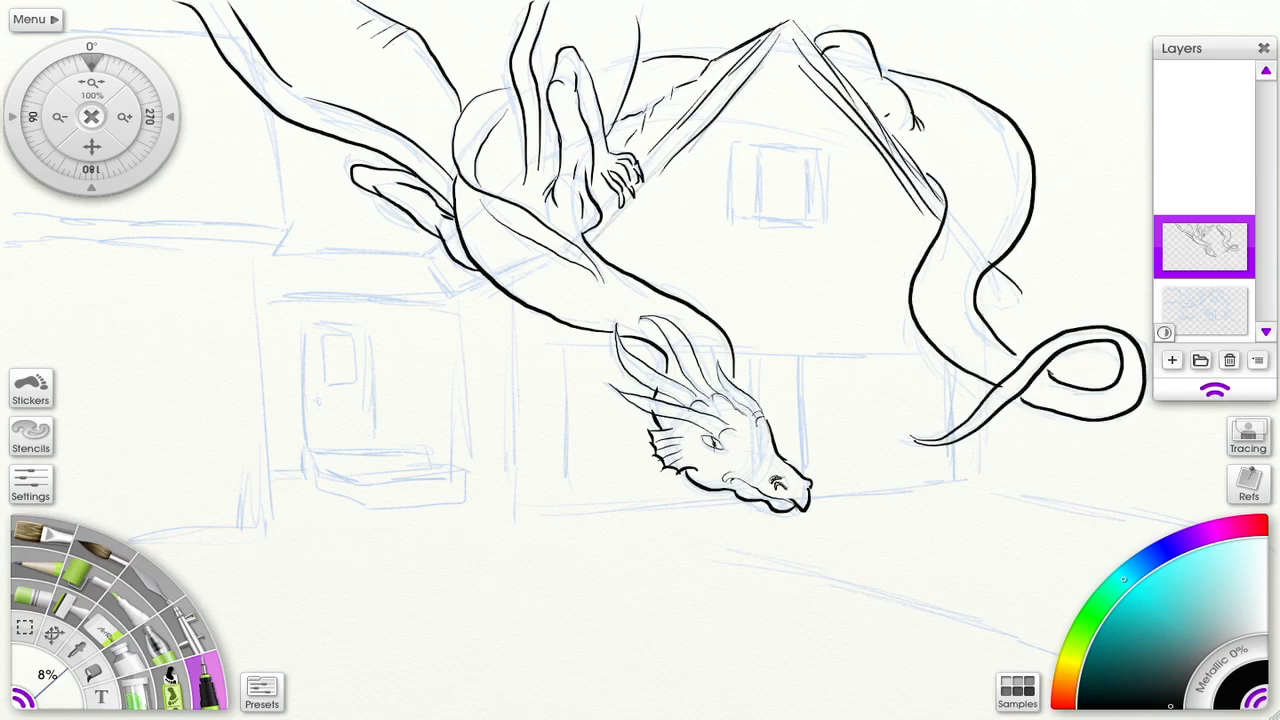
left_click_drag(602, 244, 650, 186)
left_click_drag(764, 146, 764, 210)
mouse_move(804, 158)
left_mouse_down()
mouse_move(804, 226)
mouse_move(804, 206)
left_mouse_up()
mouse_move(734, 146)
left_mouse_down()
mouse_move(766, 222)
mouse_move(808, 150)
left_mouse_up()
left_click_drag(800, 150, 828, 224)
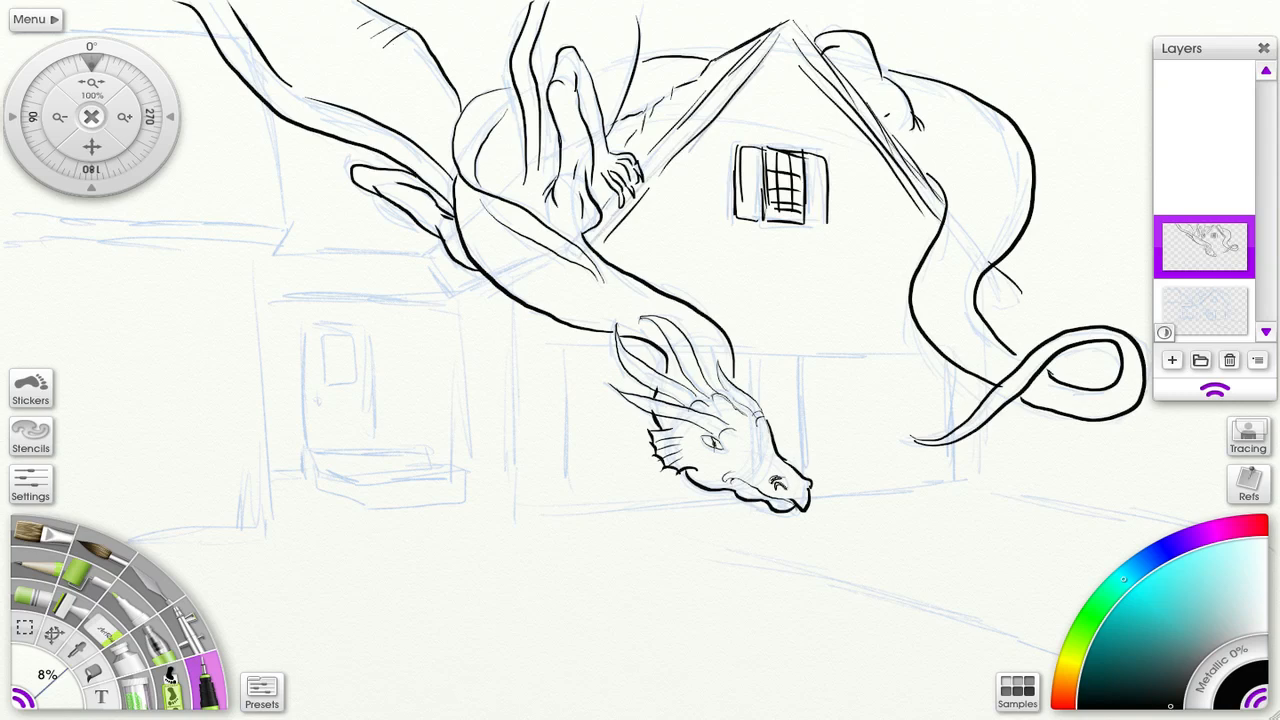
Ink the right garage door, the left garage bay and its post.
mouse_move(804, 460)
left_mouse_down()
mouse_move(804, 356)
mouse_move(944, 356)
left_mouse_up()
left_click_drag(944, 370, 826, 492)
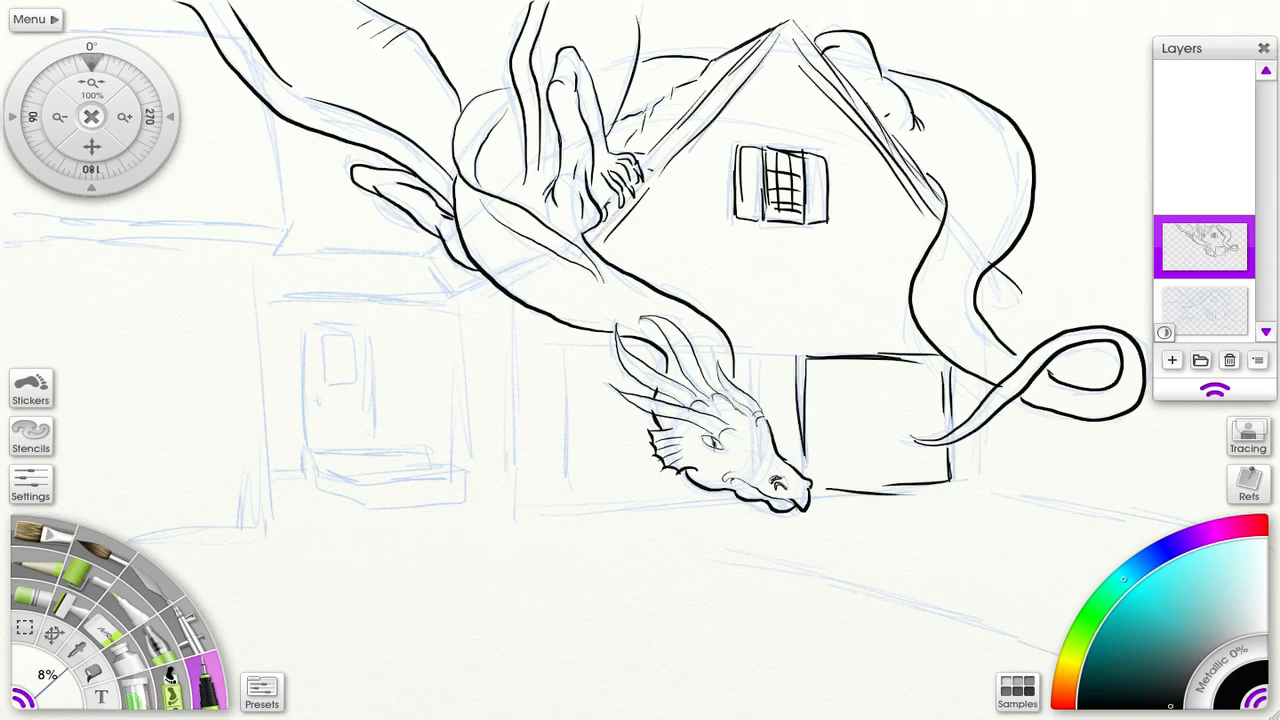
left_click_drag(980, 428, 958, 472)
left_click_drag(990, 286, 1014, 310)
mouse_move(826, 372)
left_mouse_down()
mouse_move(928, 390)
mouse_move(884, 390)
left_mouse_up()
left_click_drag(738, 352, 760, 386)
left_click_drag(560, 354, 566, 496)
left_click_drag(590, 494, 680, 496)
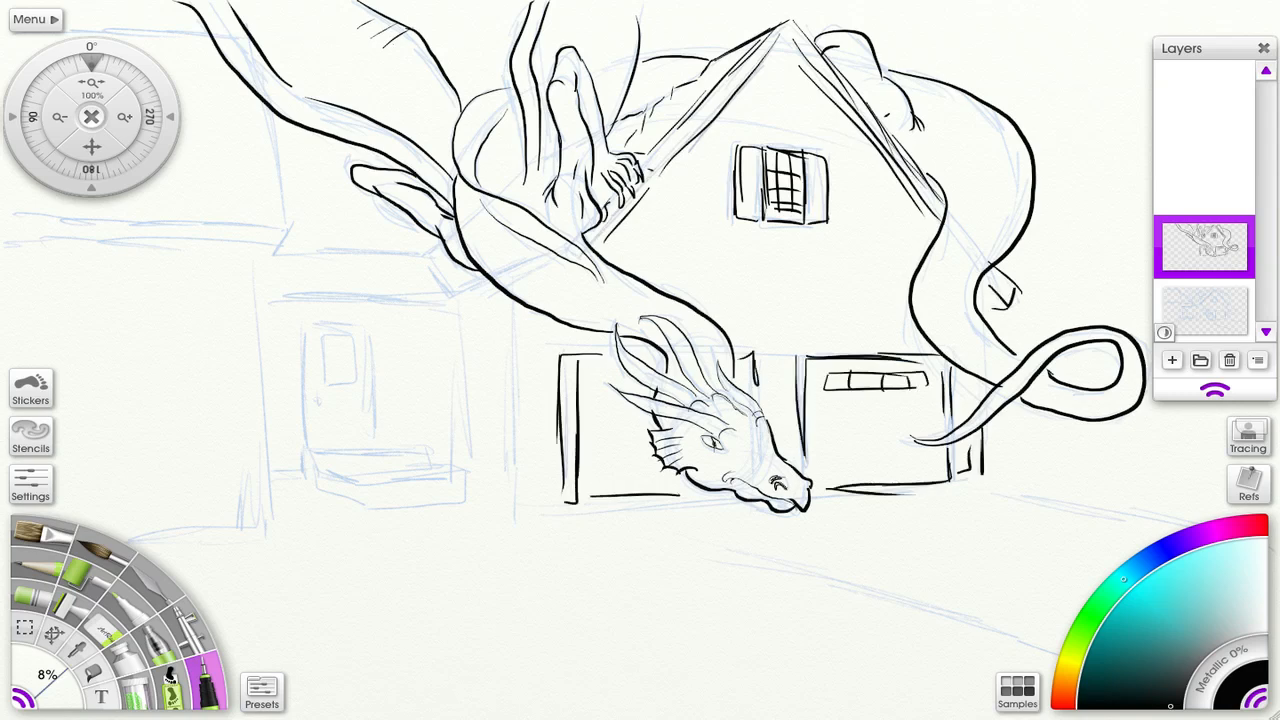
left_click_drag(746, 350, 770, 412)
mouse_move(510, 304)
left_mouse_down()
mouse_move(550, 502)
mouse_move(278, 302)
left_mouse_up()
Ink the left building's roof, door, steps, walls and horizon lines.
left_click_drag(278, 296, 450, 310)
left_click_drag(294, 254, 448, 300)
mouse_move(310, 322)
left_mouse_down()
mouse_move(388, 420)
mouse_move(316, 440)
mouse_move(420, 450)
left_mouse_up()
left_click_drag(314, 456, 436, 496)
left_click_drag(320, 482, 446, 500)
left_click_drag(446, 322, 500, 498)
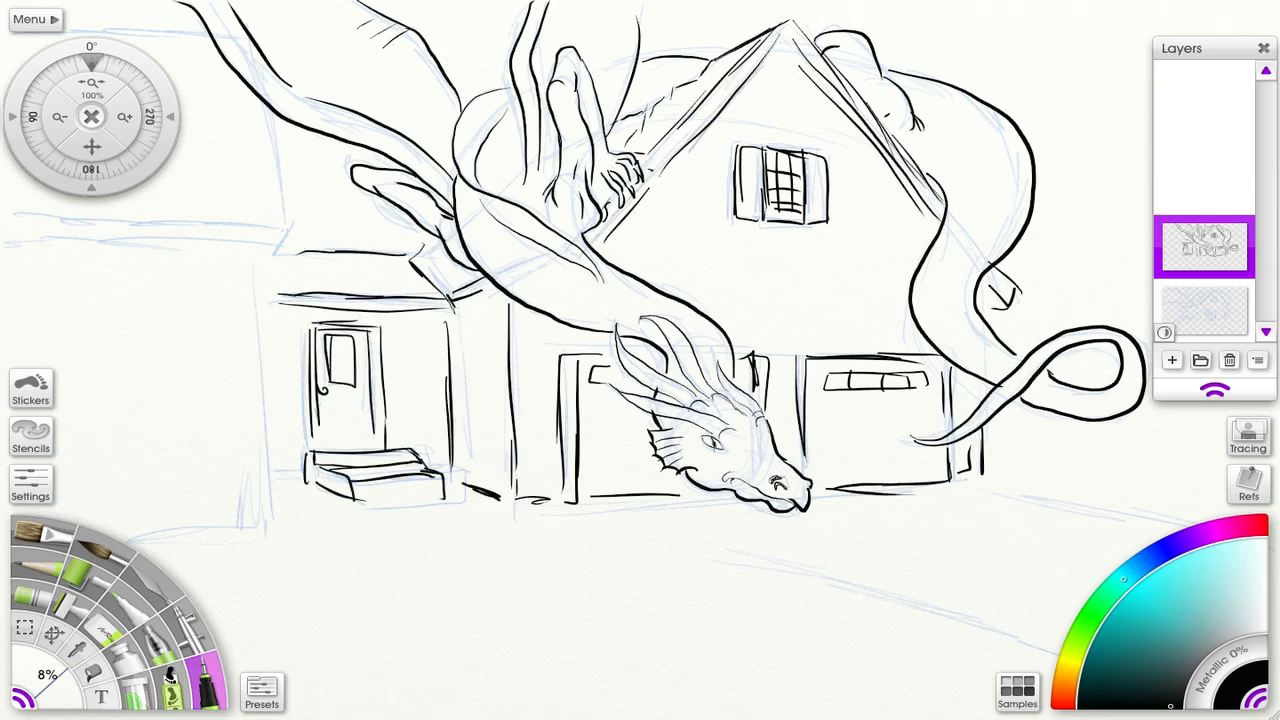
left_click_drag(256, 262, 262, 548)
left_click_drag(20, 226, 286, 222)
mouse_move(34, 238)
left_mouse_down()
mouse_move(284, 150)
mouse_move(290, 224)
left_mouse_up()
Ink the remaining wall and ground lines at the left edge.
left_click_drag(76, 30, 200, 38)
left_click_drag(136, 550, 262, 540)
left_click_drag(264, 488, 298, 482)
left_click_drag(260, 306, 300, 304)
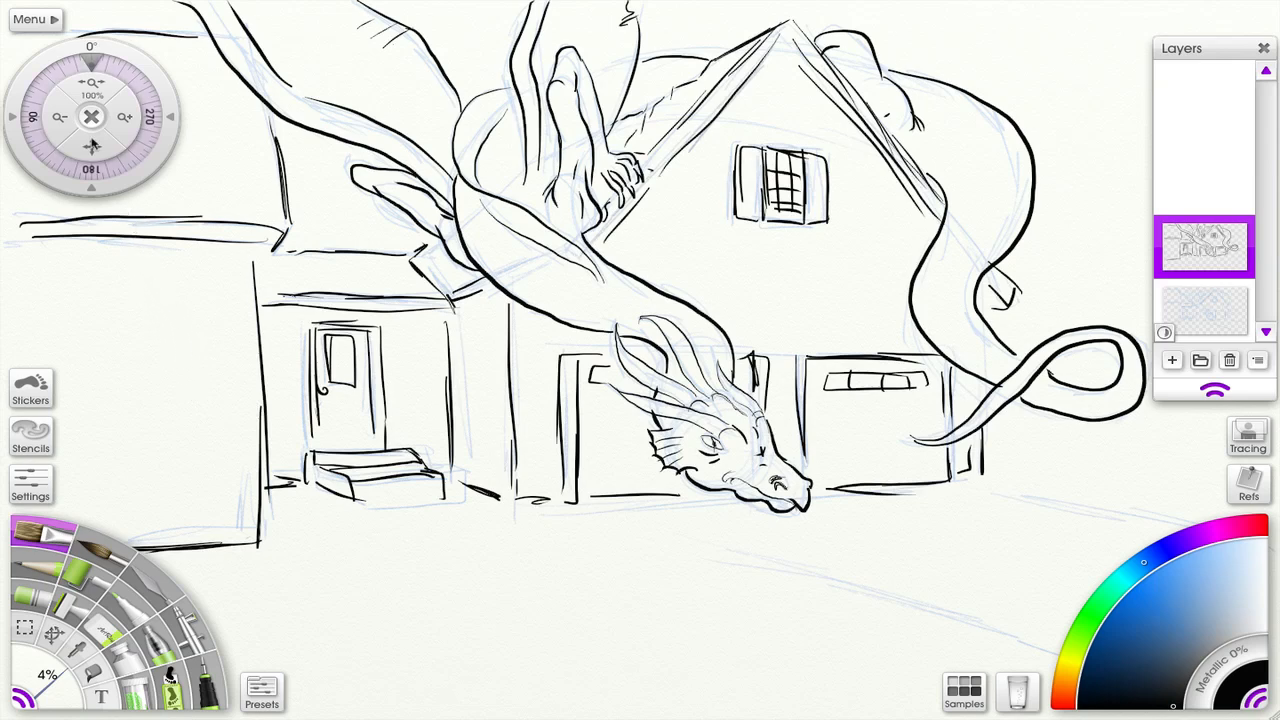
left_click_drag(86, 284, 90, 326)
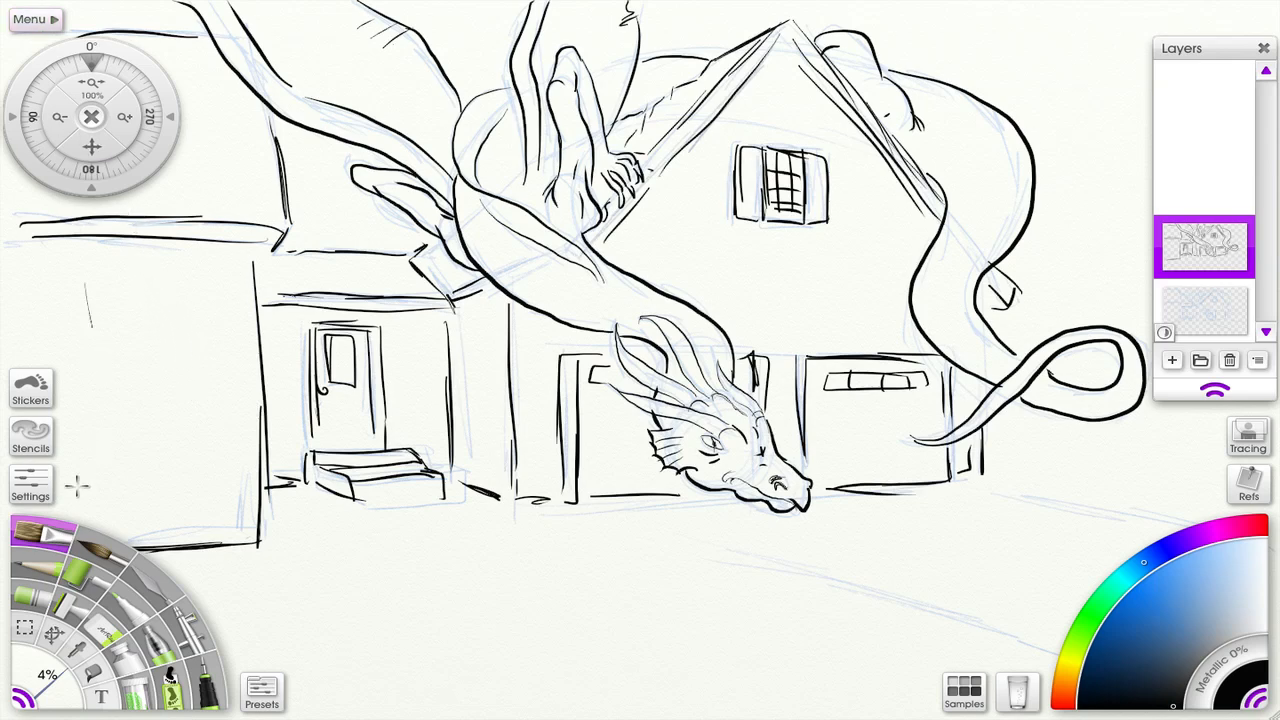
Show the ink pen's settings and its preset options menu.
left_click(31, 489)
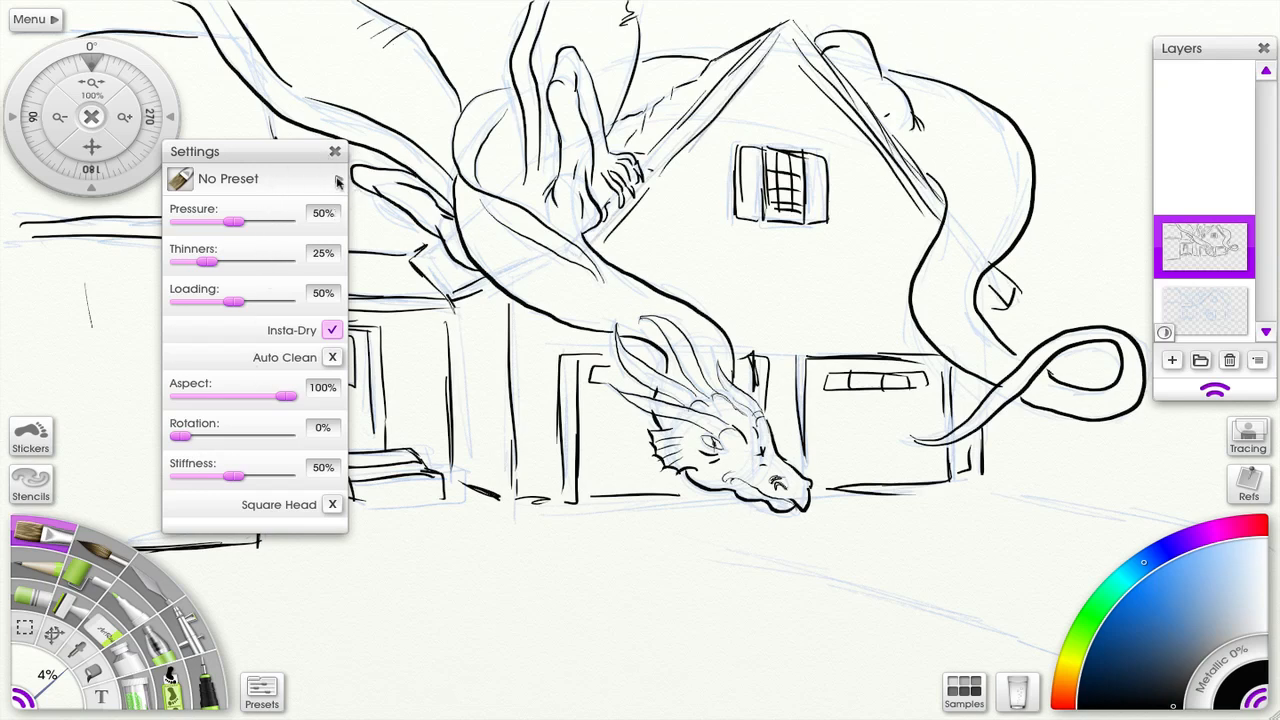
left_click(338, 180)
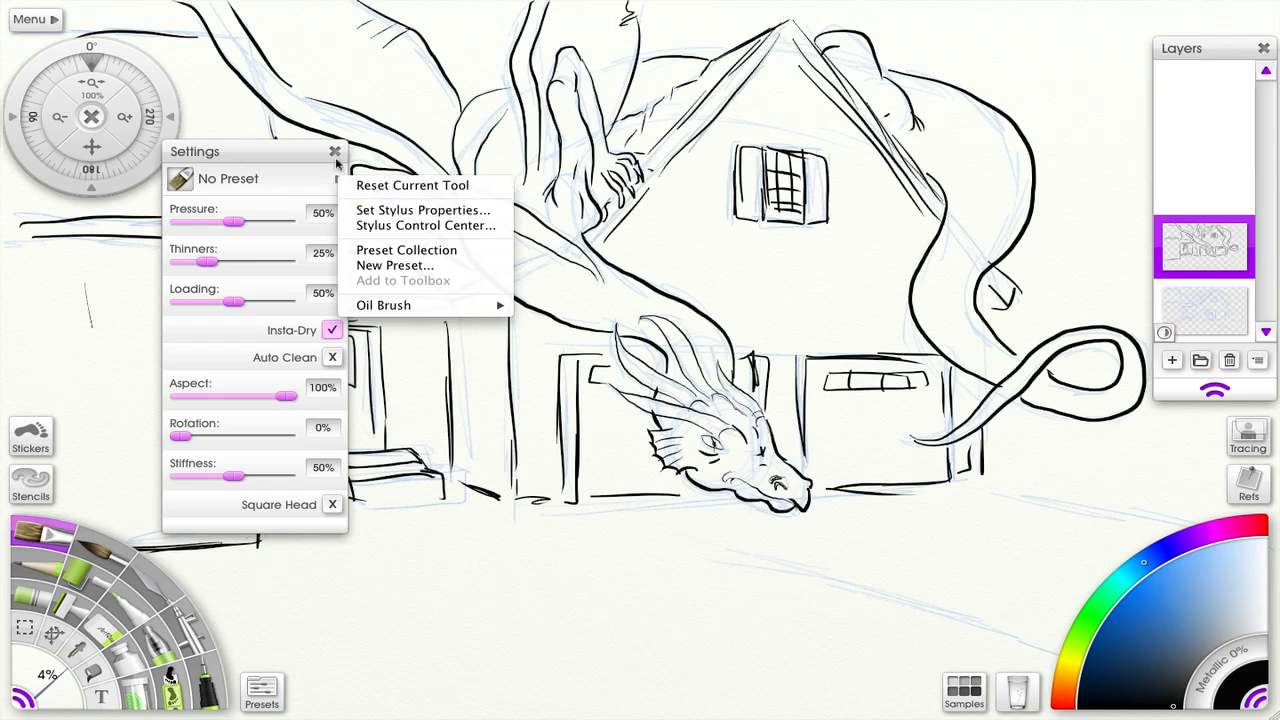
View the Stylus Properties and airbrush-wheel Add Setting list, then cancel without changes.
left_click(360, 212)
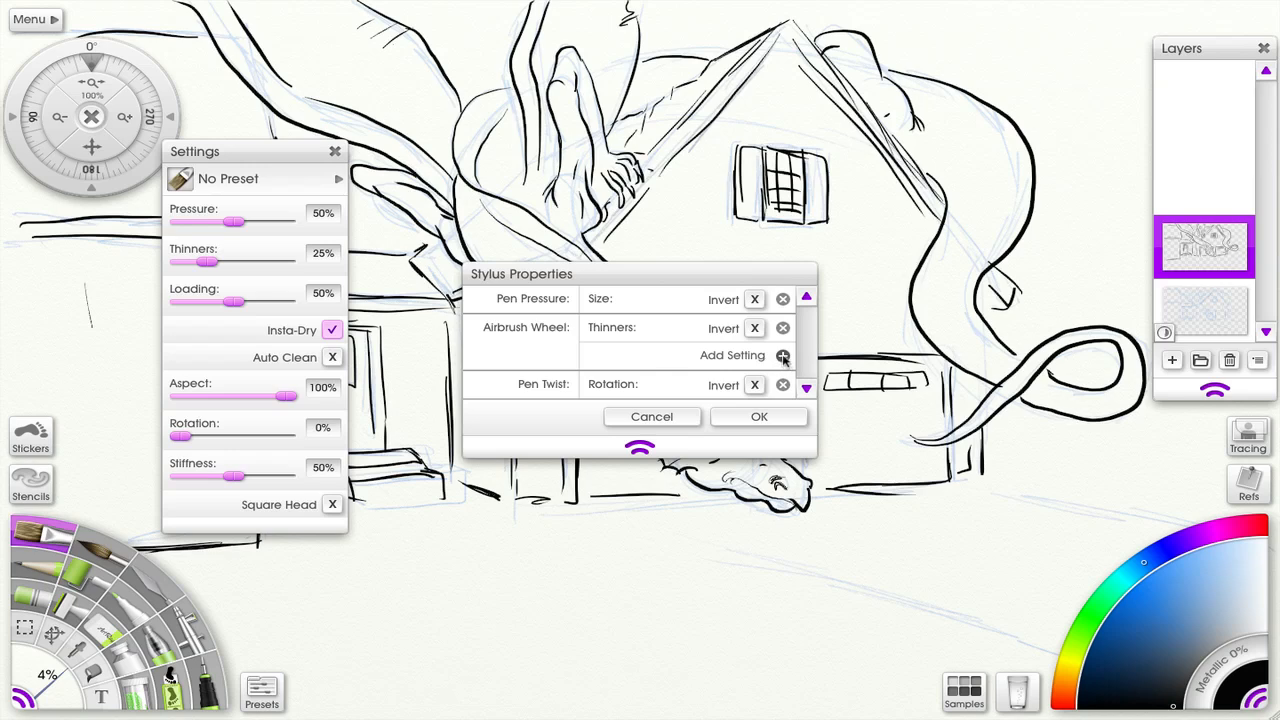
left_click(784, 358)
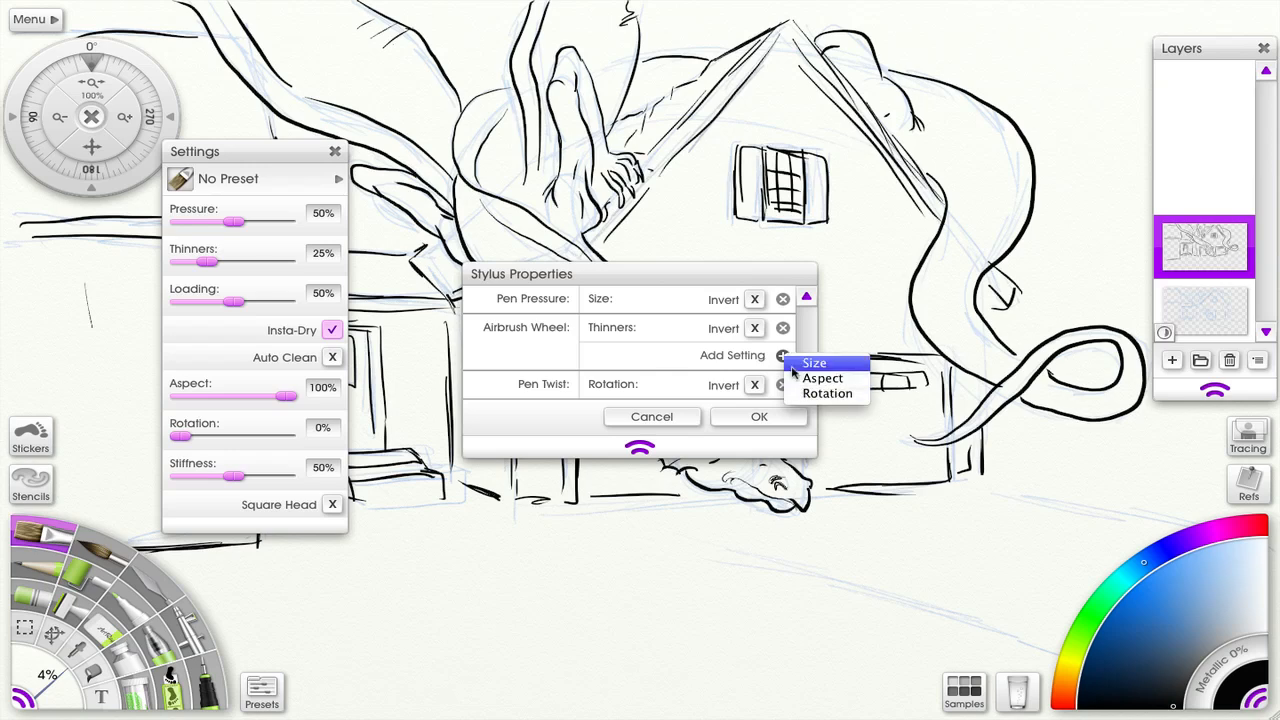
left_click(677, 357)
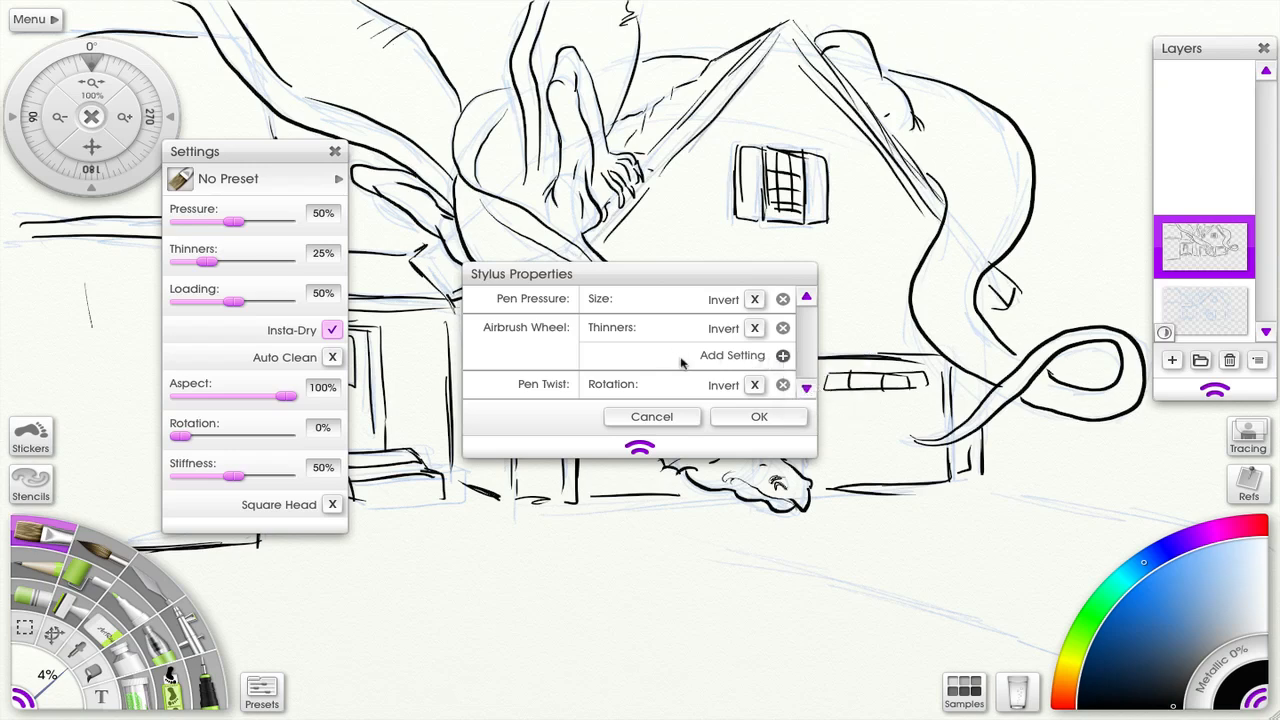
left_click(652, 416)
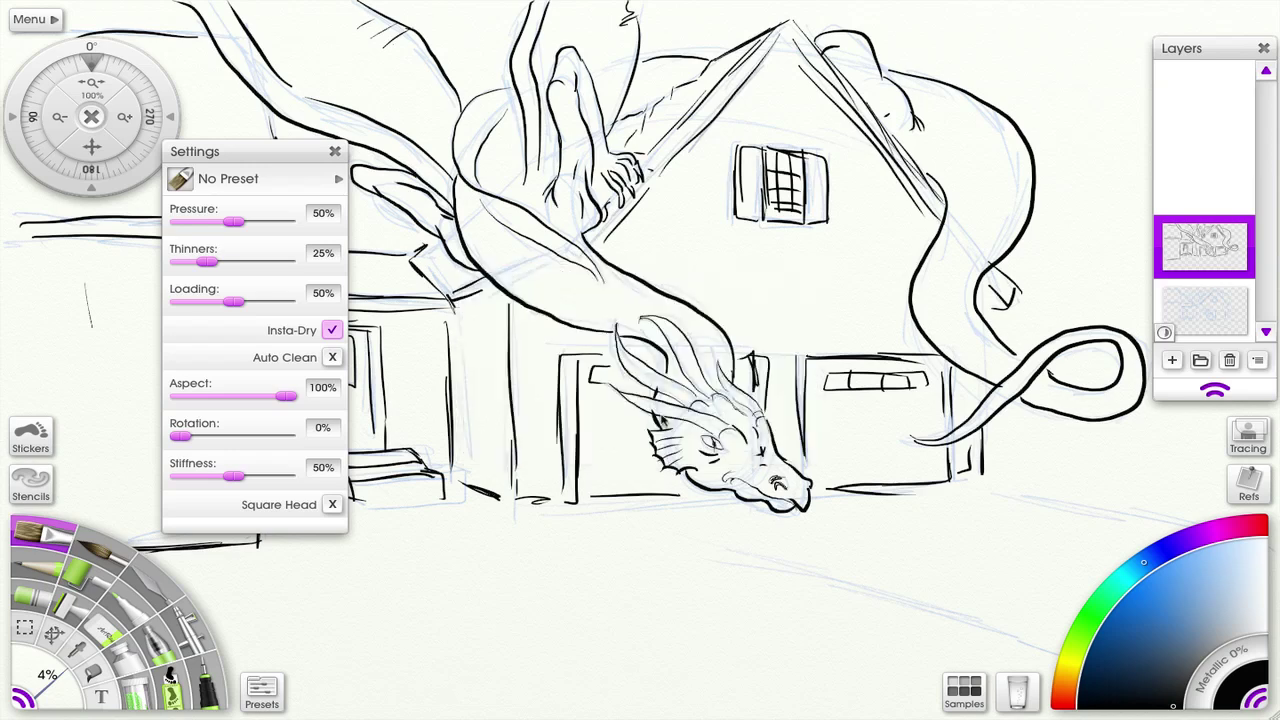
Switch to the watercolour brush at 100% pressure and show its stylus properties.
left_click(105, 555)
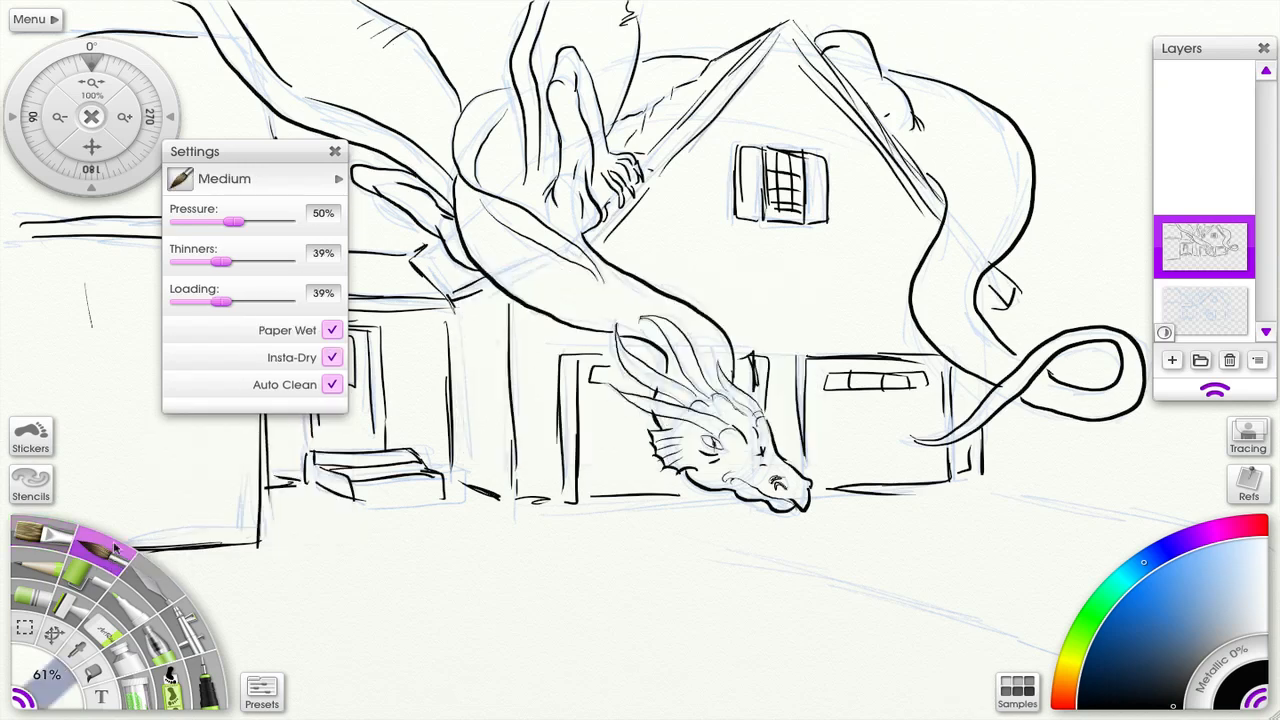
left_click(290, 222)
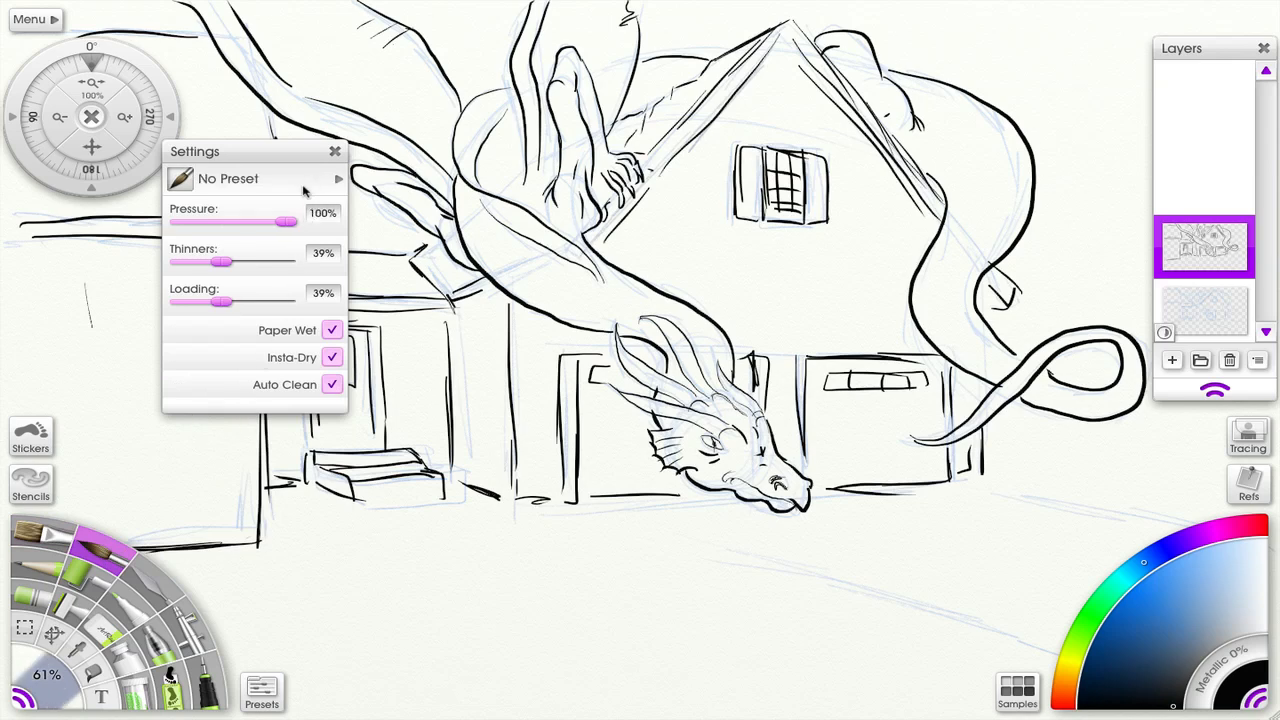
left_click(337, 178)
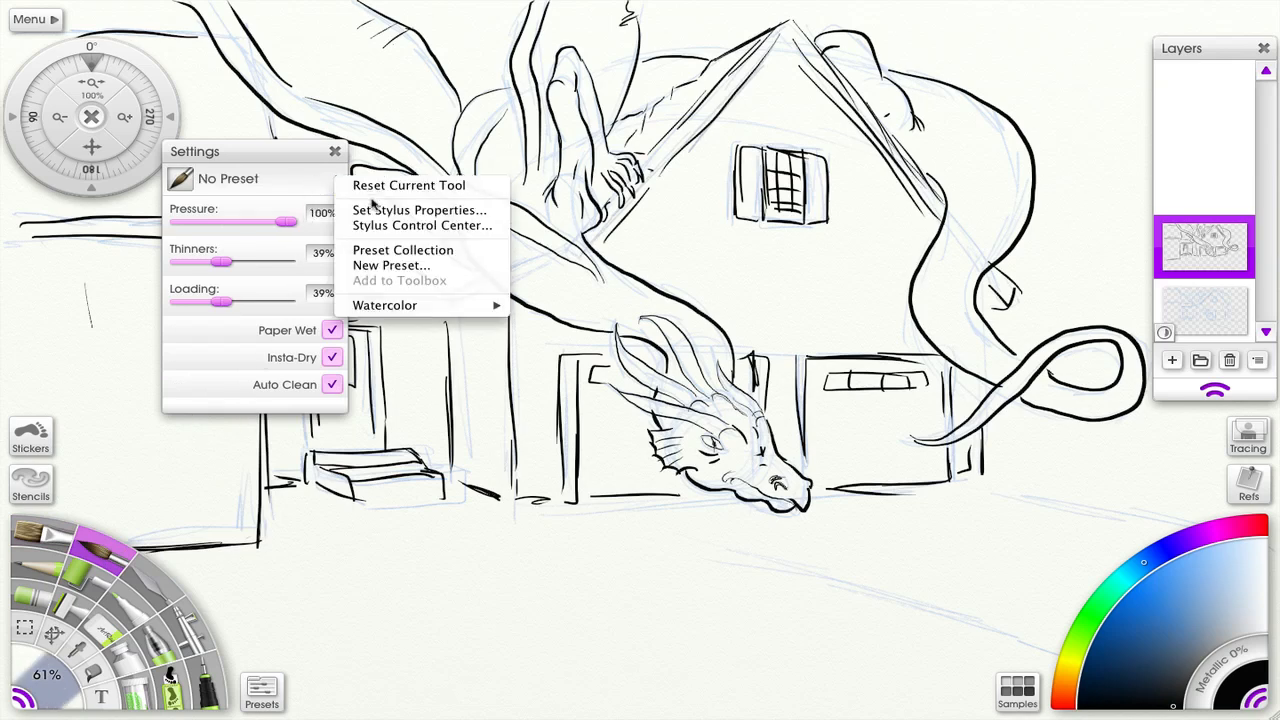
left_click(418, 210)
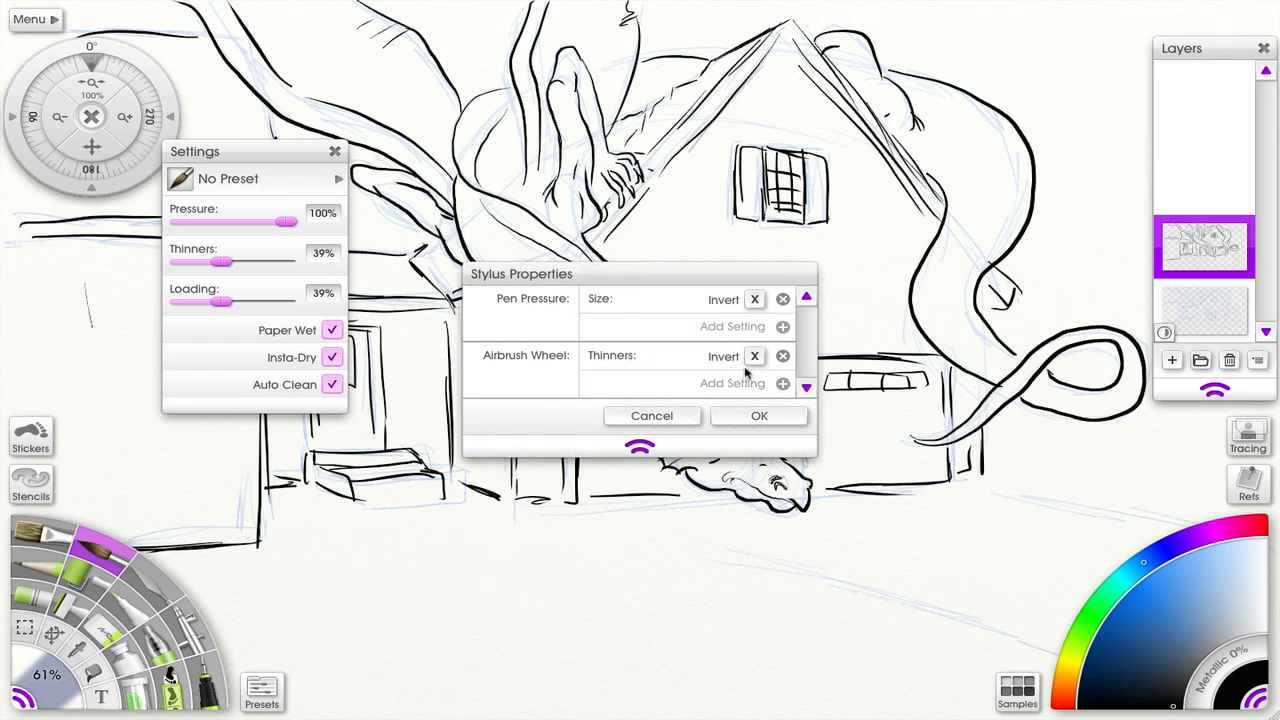
Peek at the pen-pressure Add Setting list, then cancel the stylus properties.
left_click(783, 327)
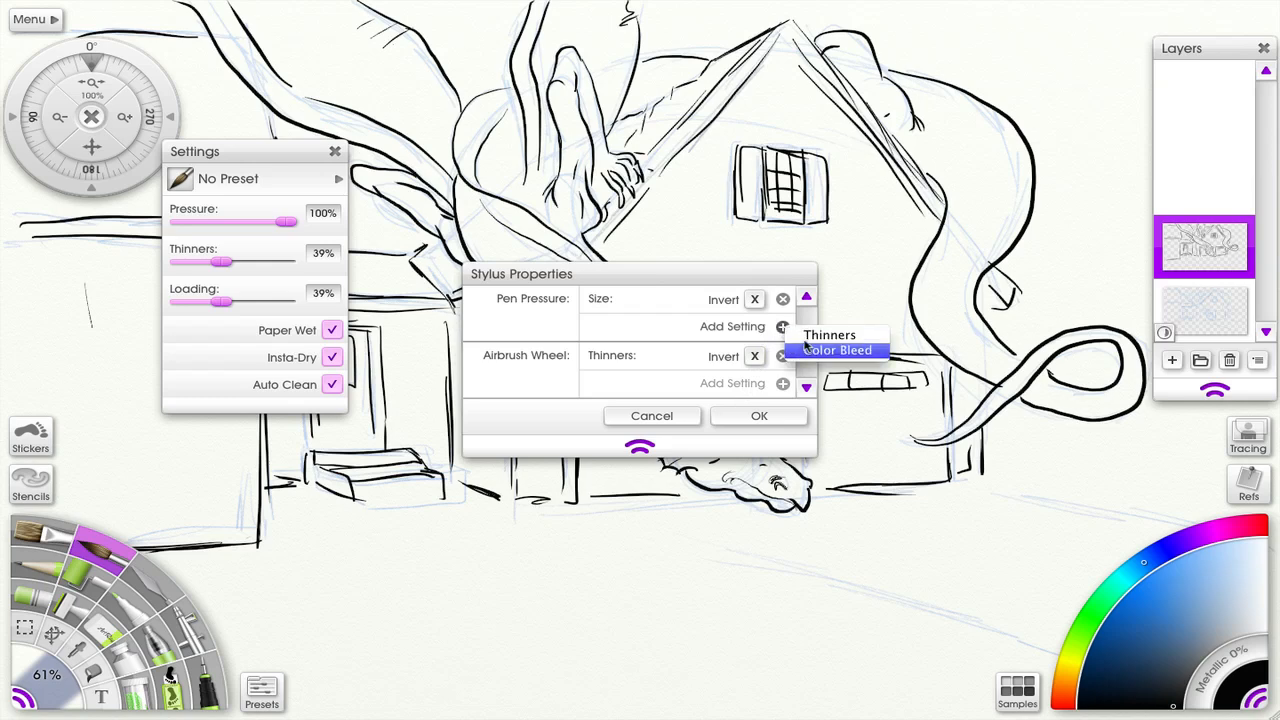
left_click(650, 335)
left_click(652, 416)
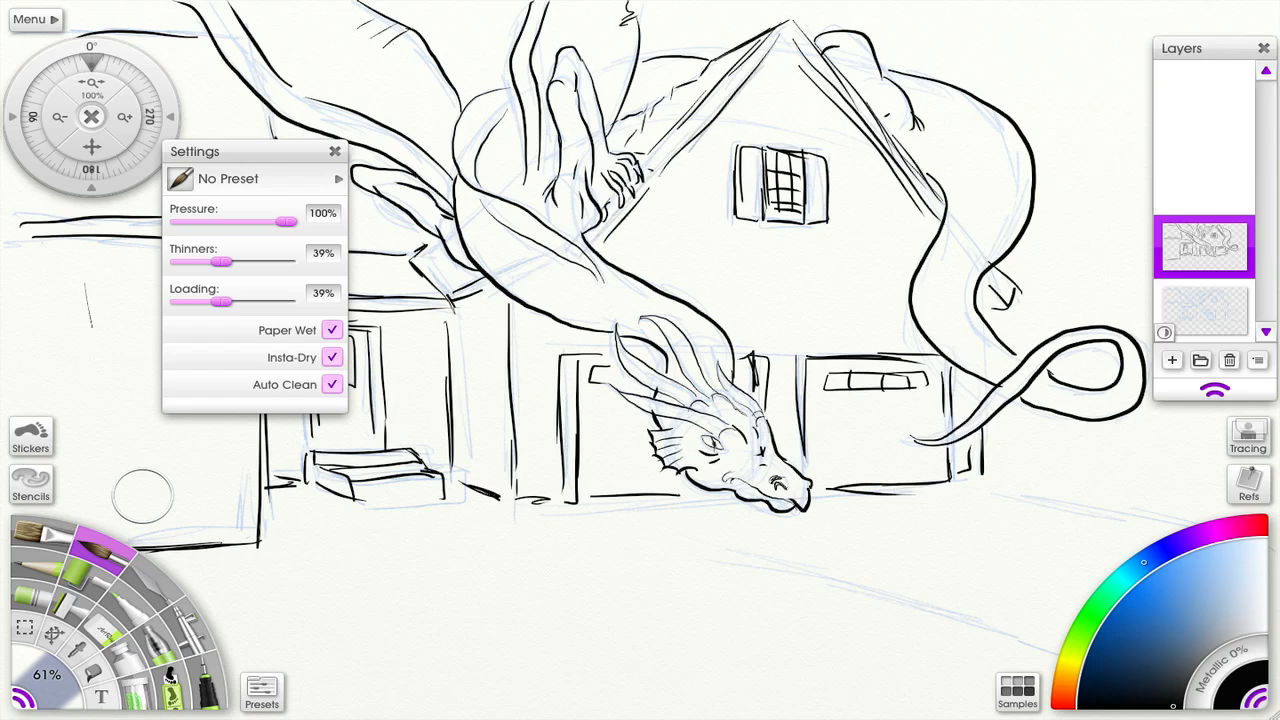
Switch to the airbrush and show its stylus property mappings.
left_click(193, 640)
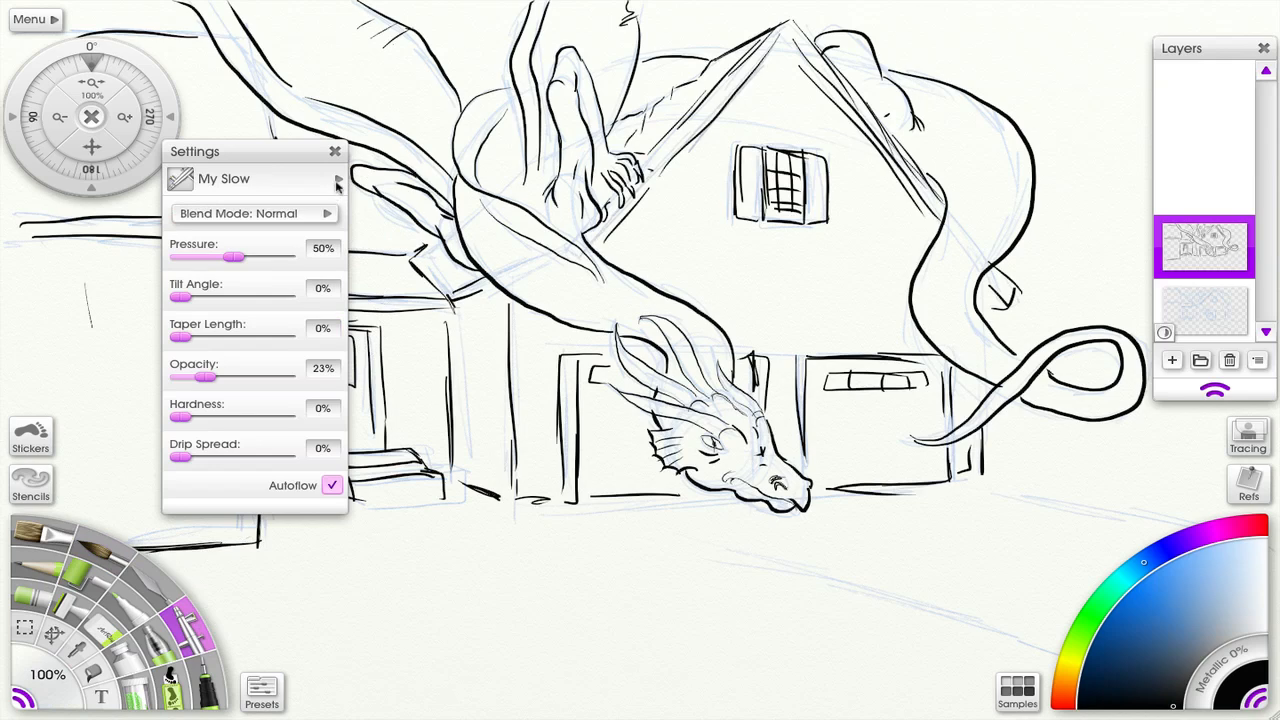
left_click(338, 180)
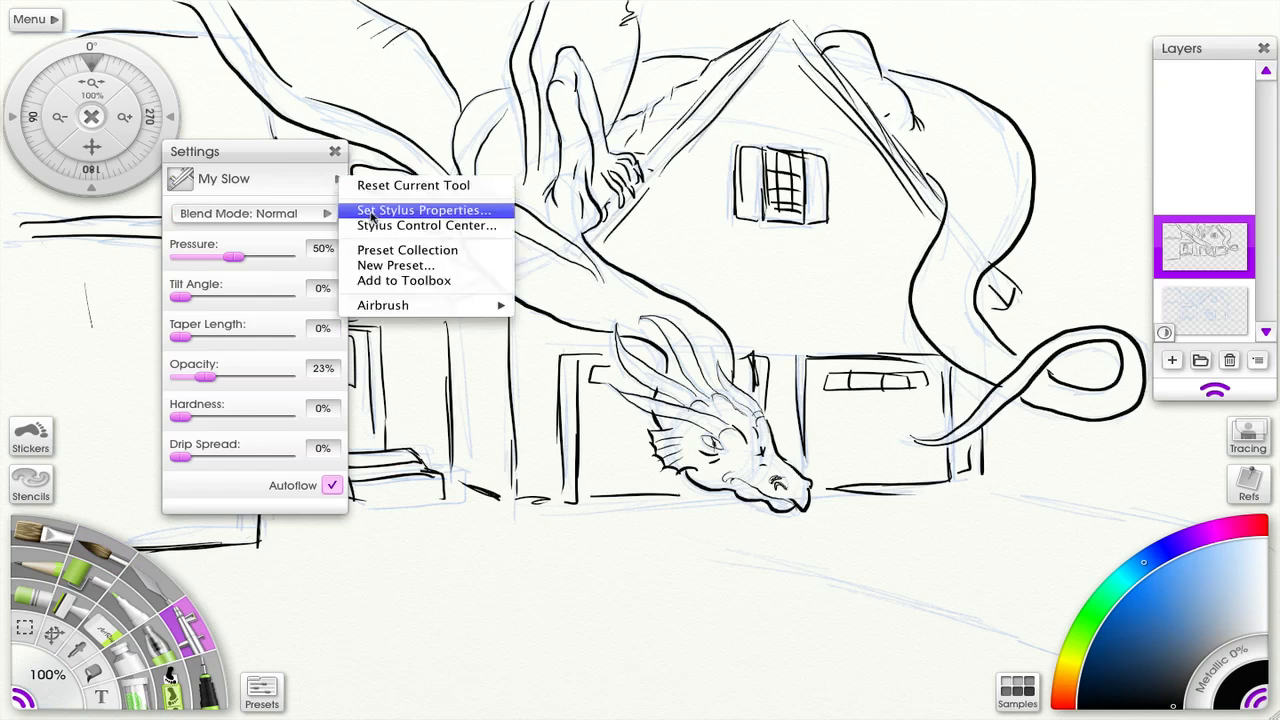
left_click(420, 210)
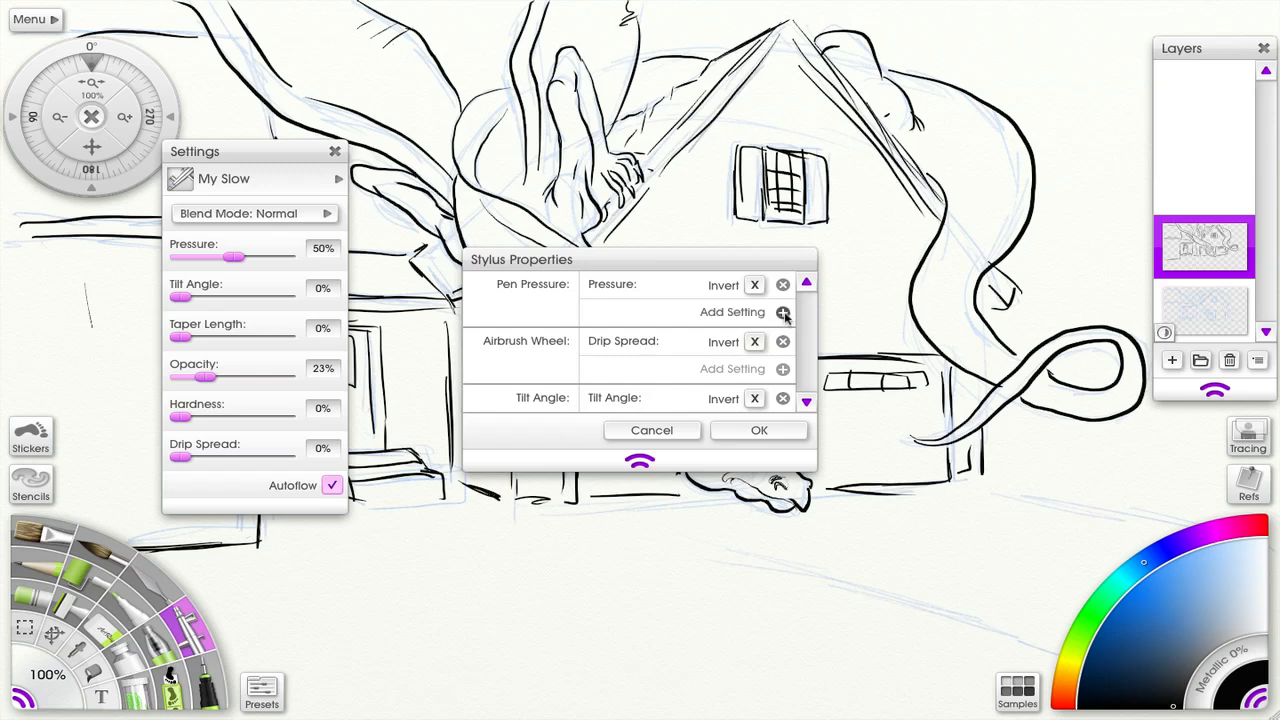
Cancel the airbrush stylus properties, switch to the ink pen and show its mappings.
left_click(652, 430)
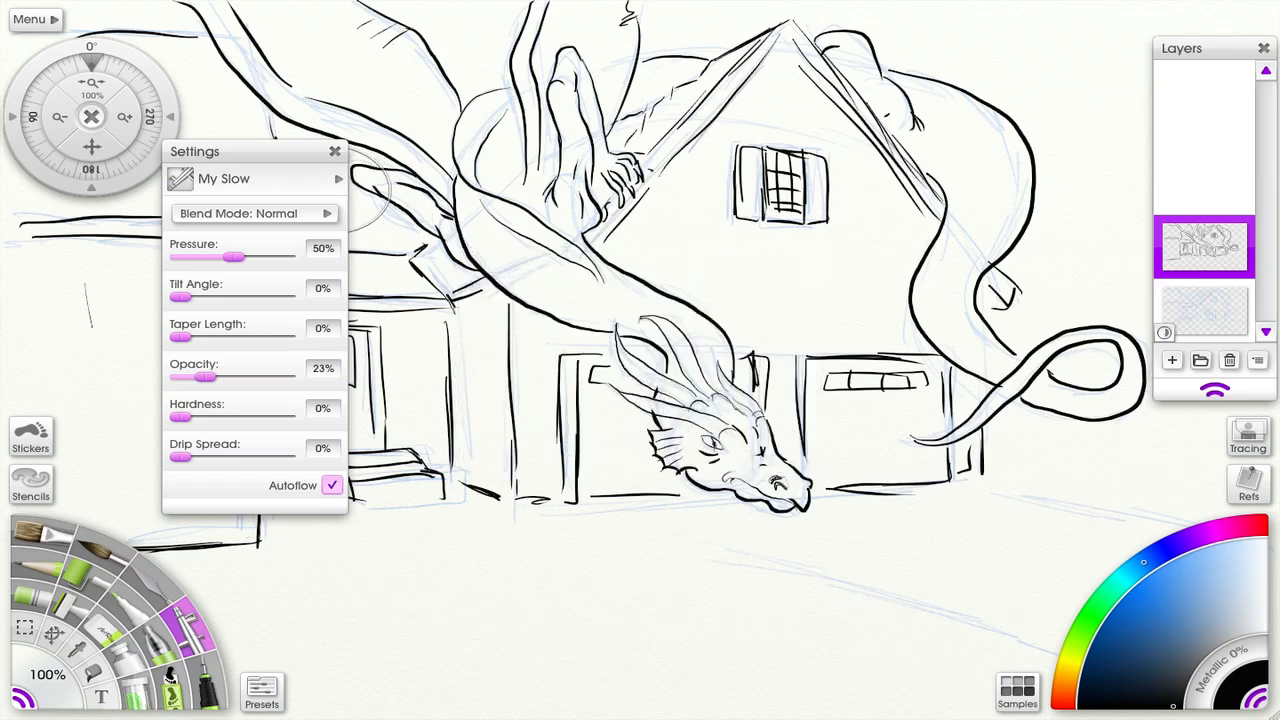
left_click(208, 668)
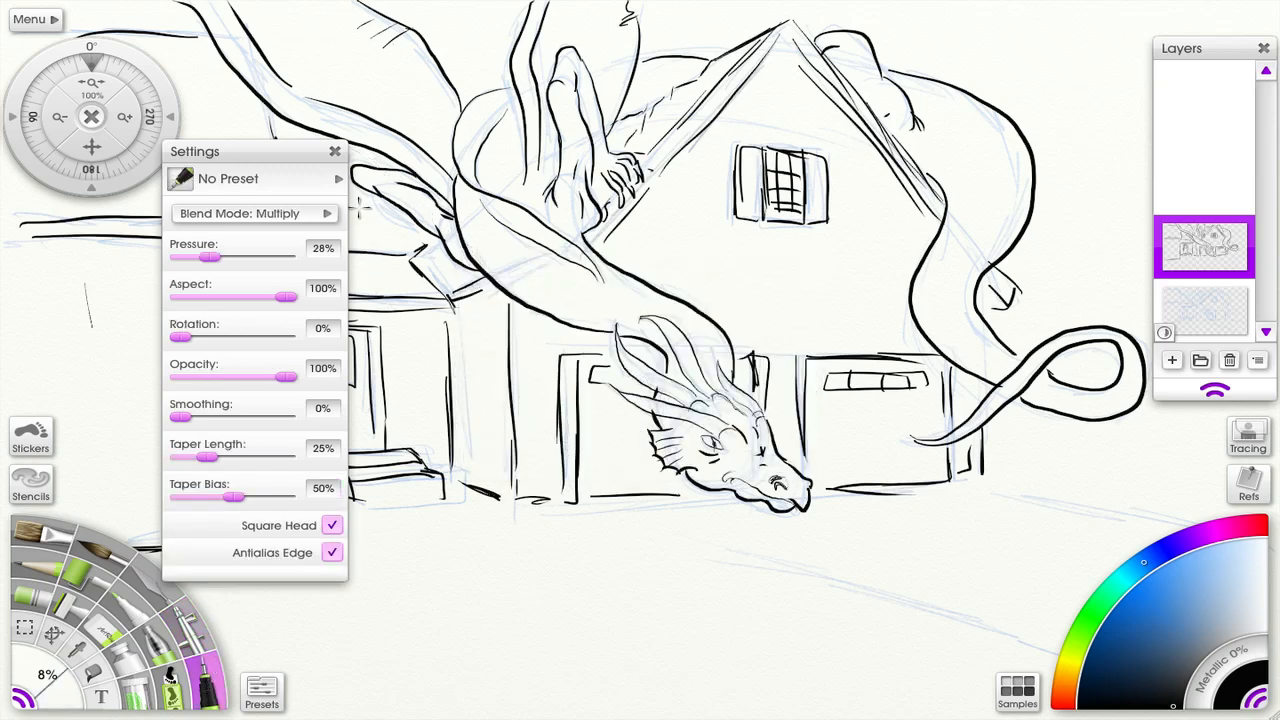
left_click(338, 178)
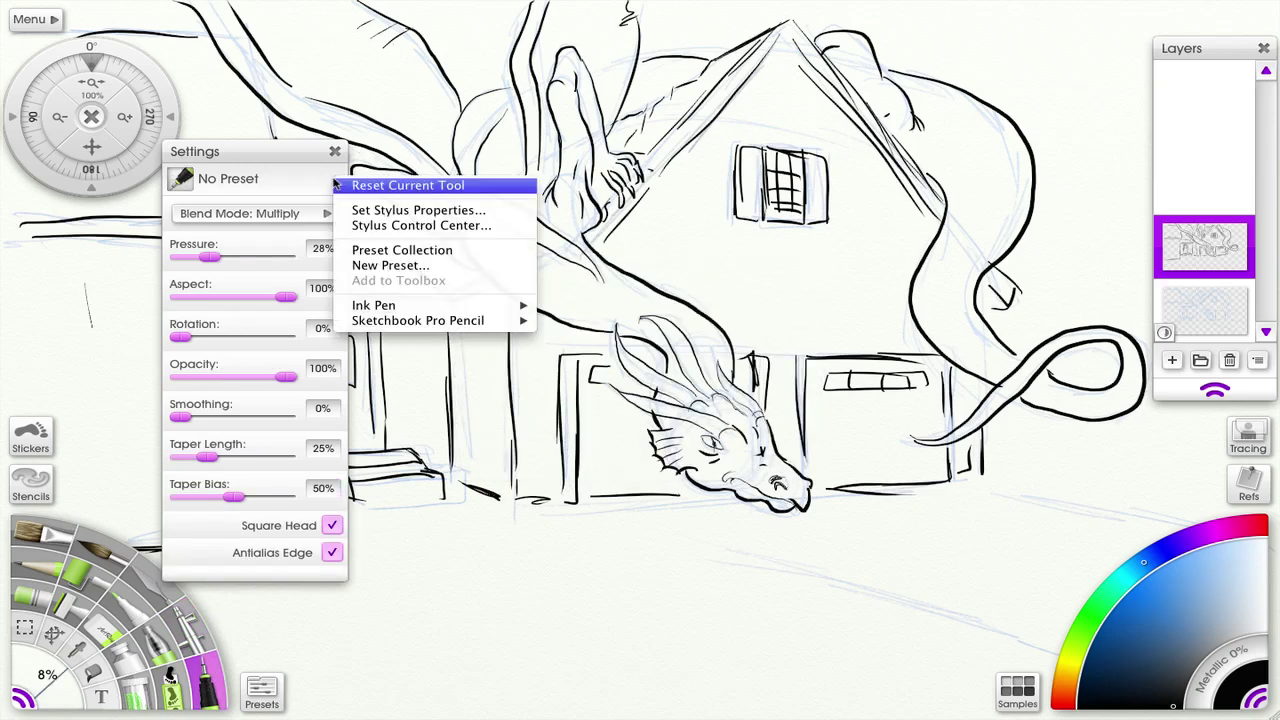
left_click(375, 212)
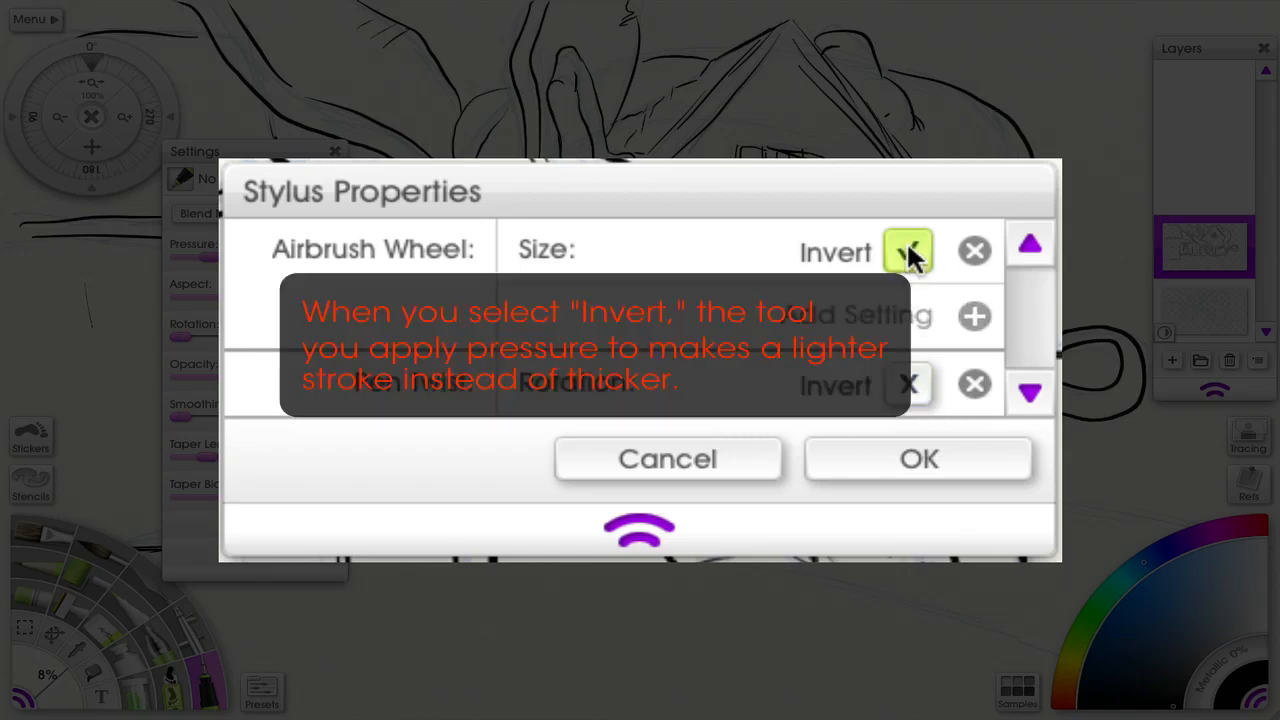
Toggle the Size mapping's Invert box three times, then cancel the changes.
left_click(908, 248)
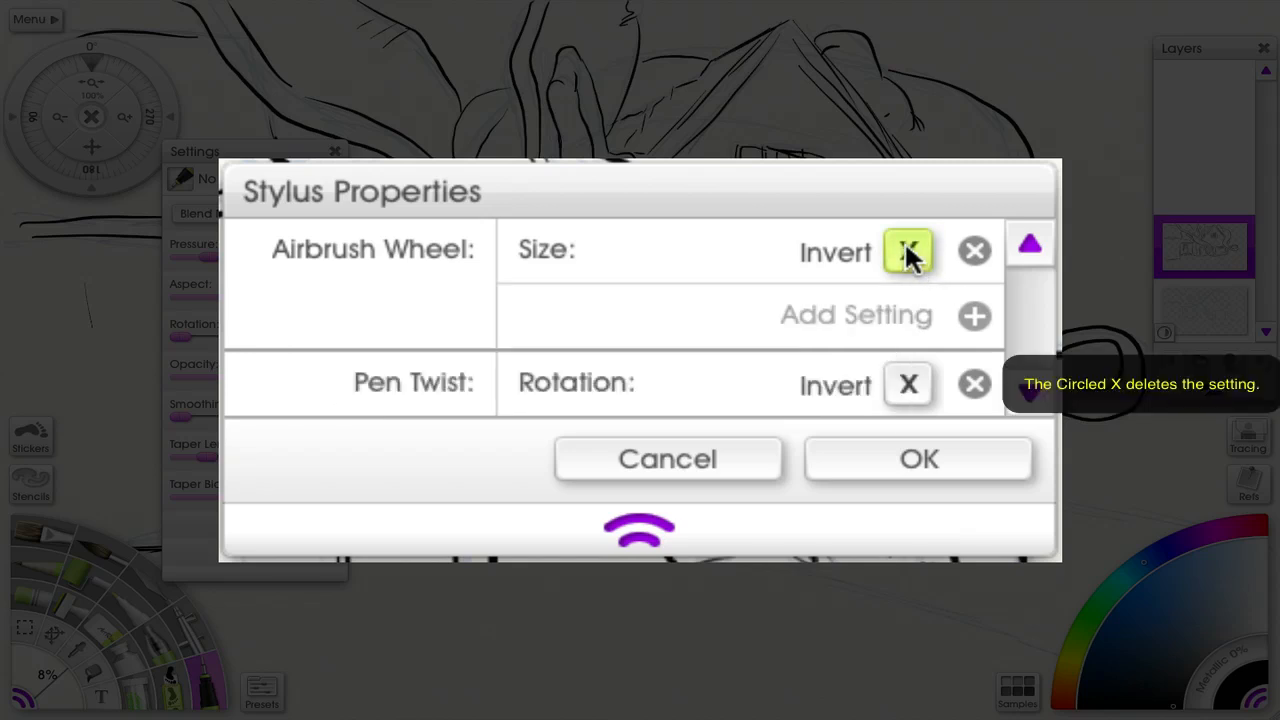
left_click(908, 250)
left_click(908, 250)
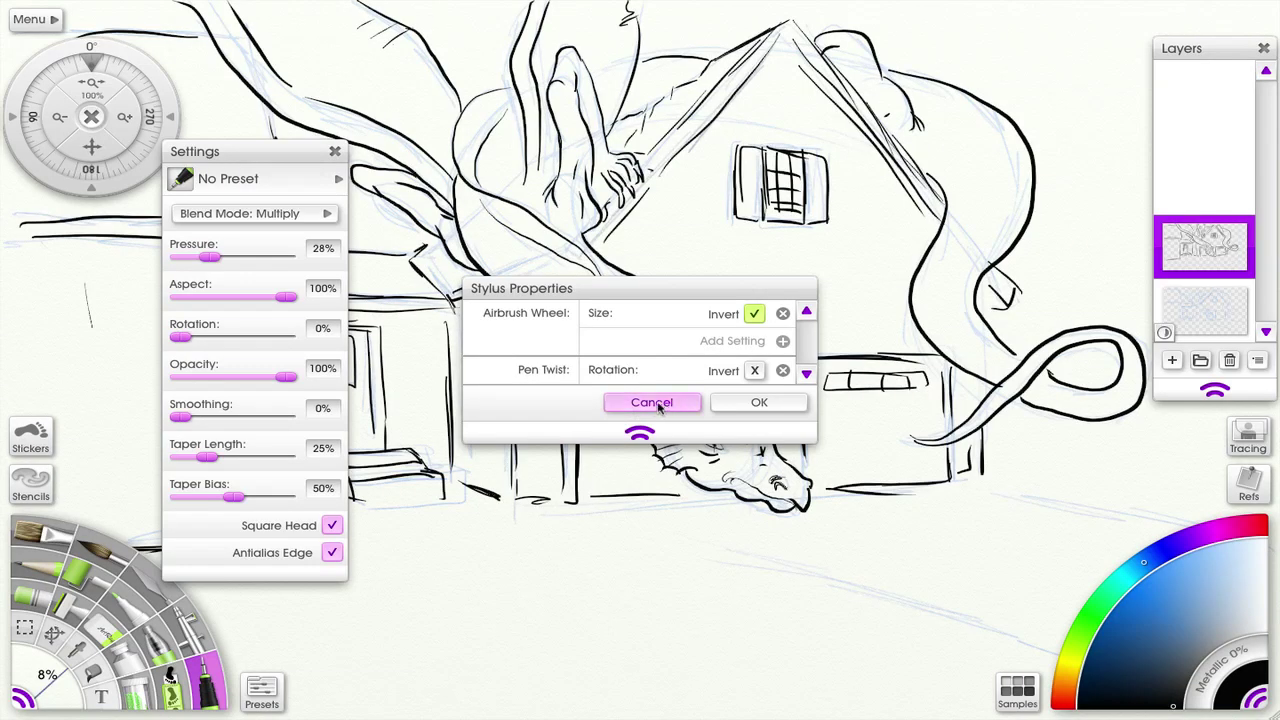
left_click(650, 410)
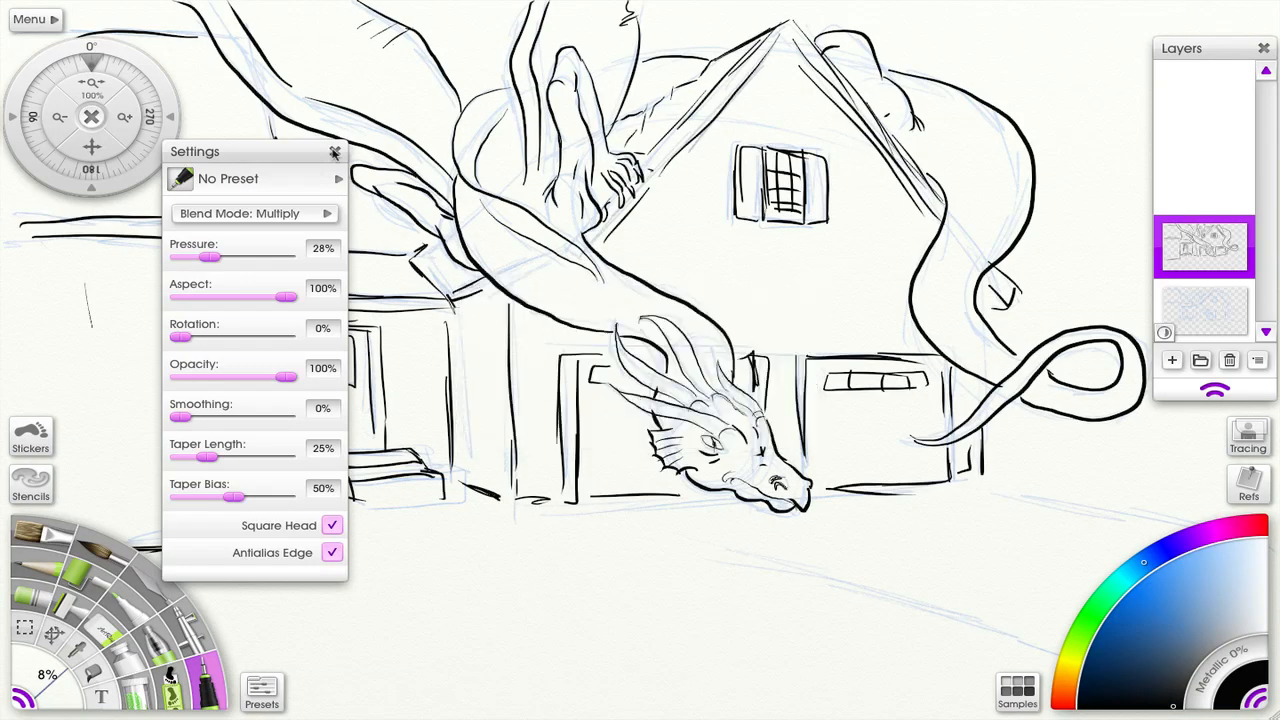
Hide the tool settings and draw two wavy ink strokes below the house.
left_click(335, 152)
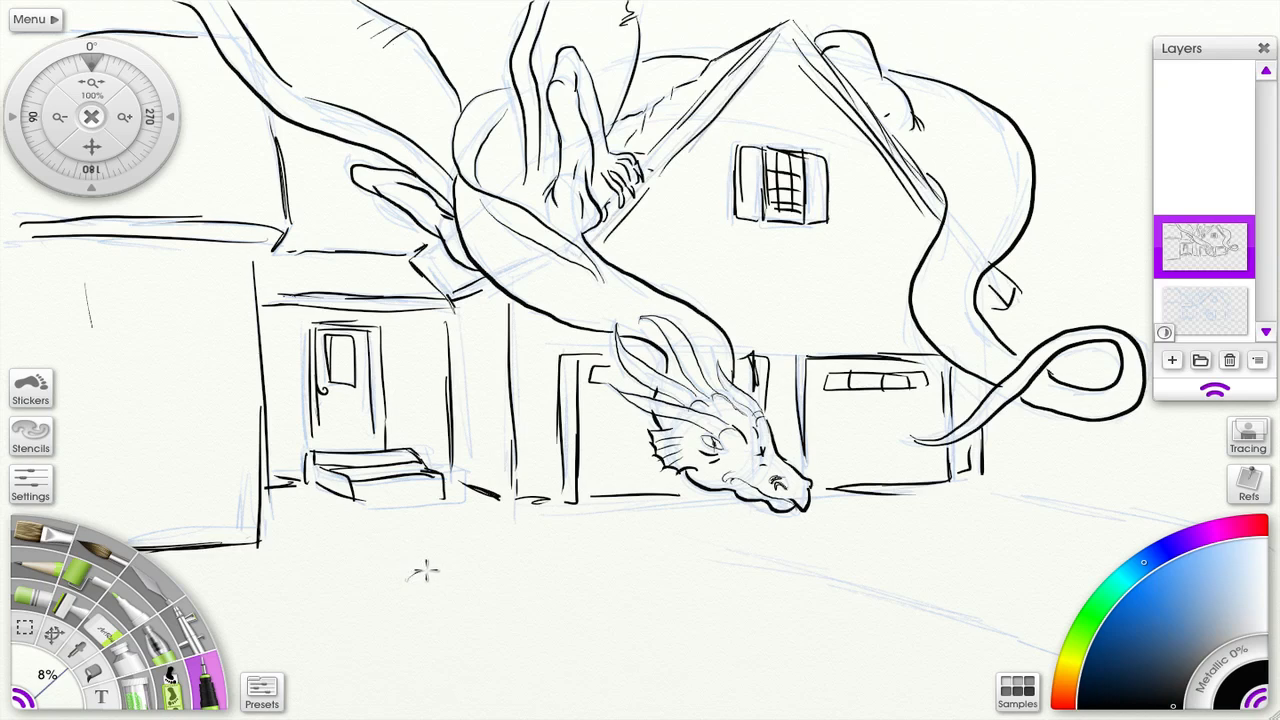
mouse_move(410, 580)
left_mouse_down()
mouse_move(447, 566)
mouse_move(598, 603)
mouse_move(750, 588)
left_mouse_up()
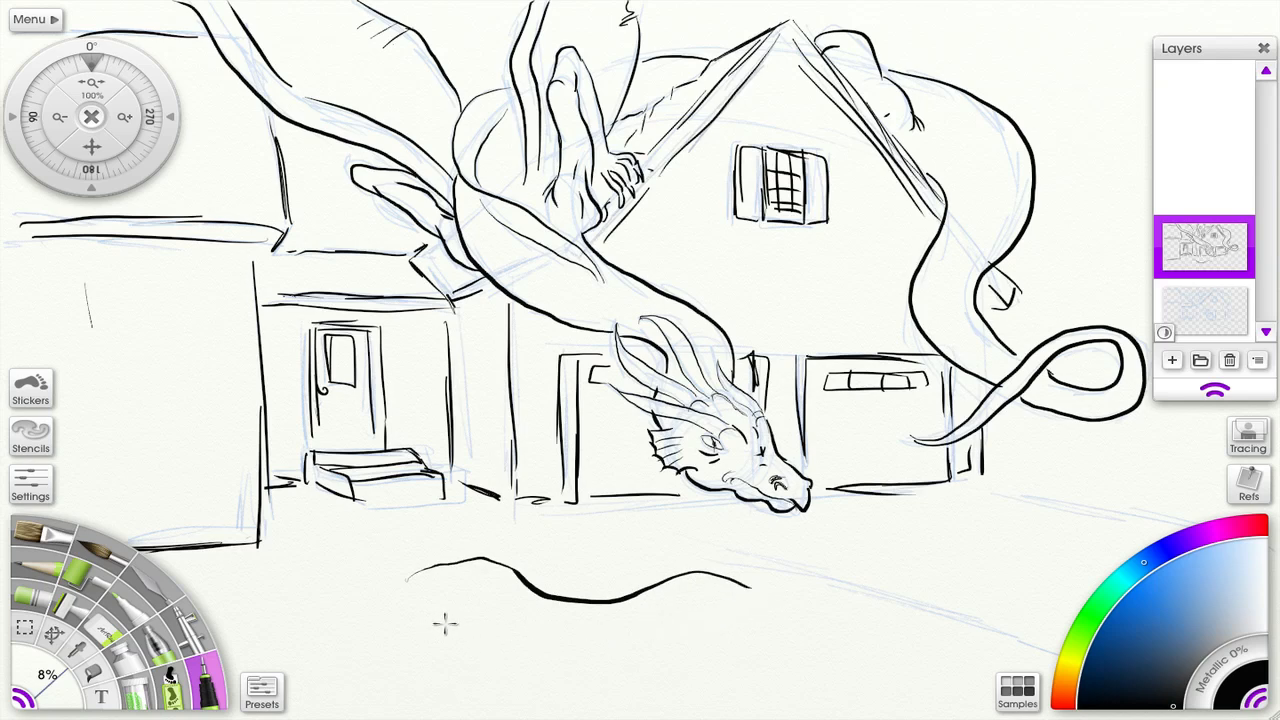
left_click_drag(443, 628, 700, 626)
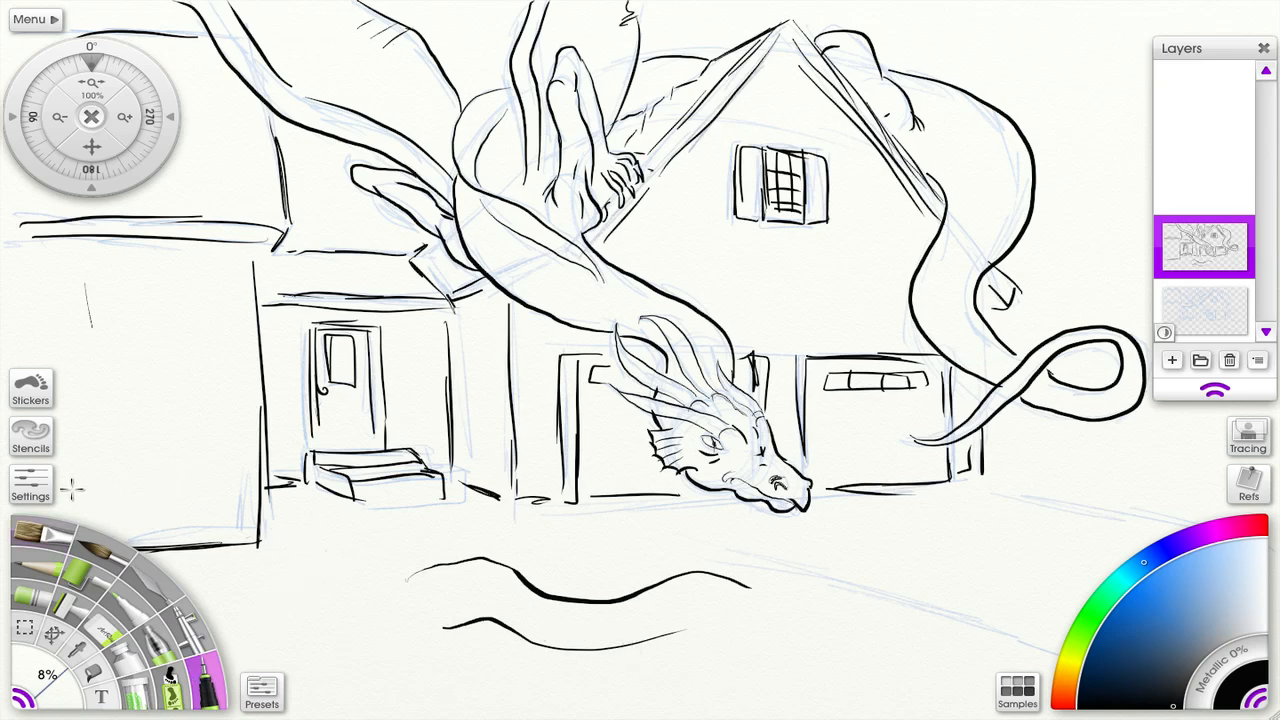
Show the tool settings again and launch the Stylus Control Center.
left_click(31, 487)
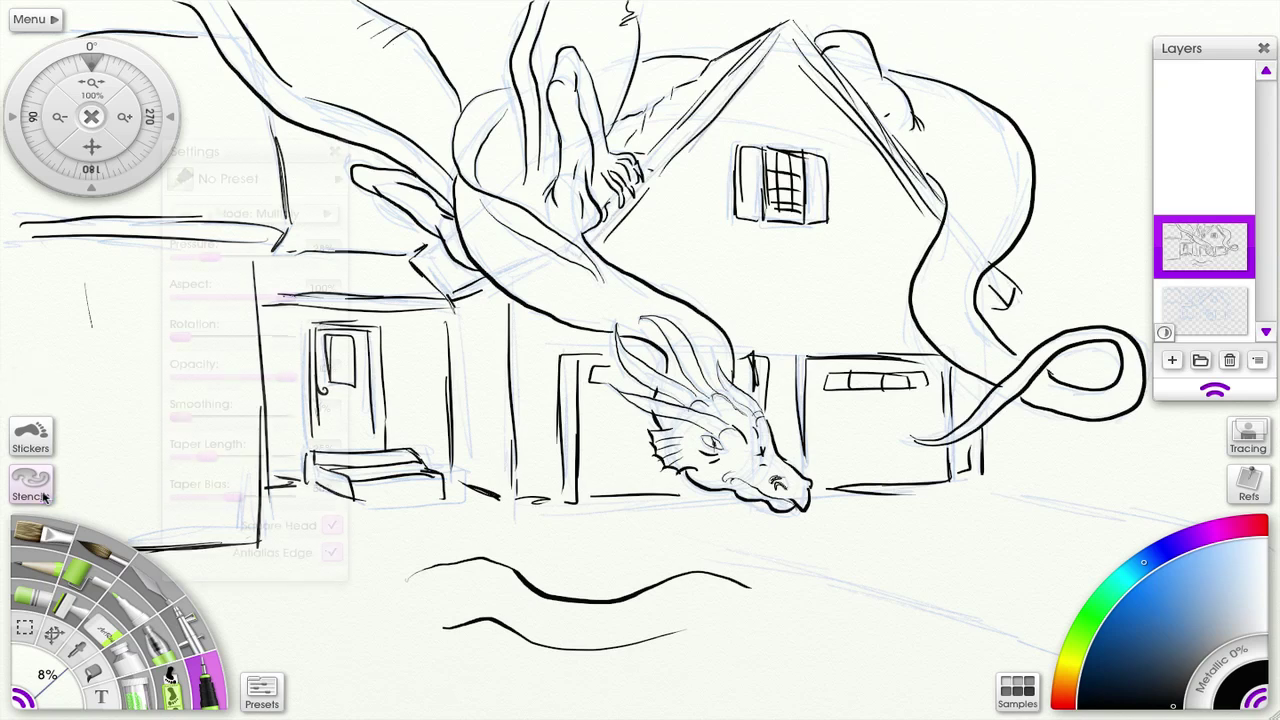
left_click(337, 178)
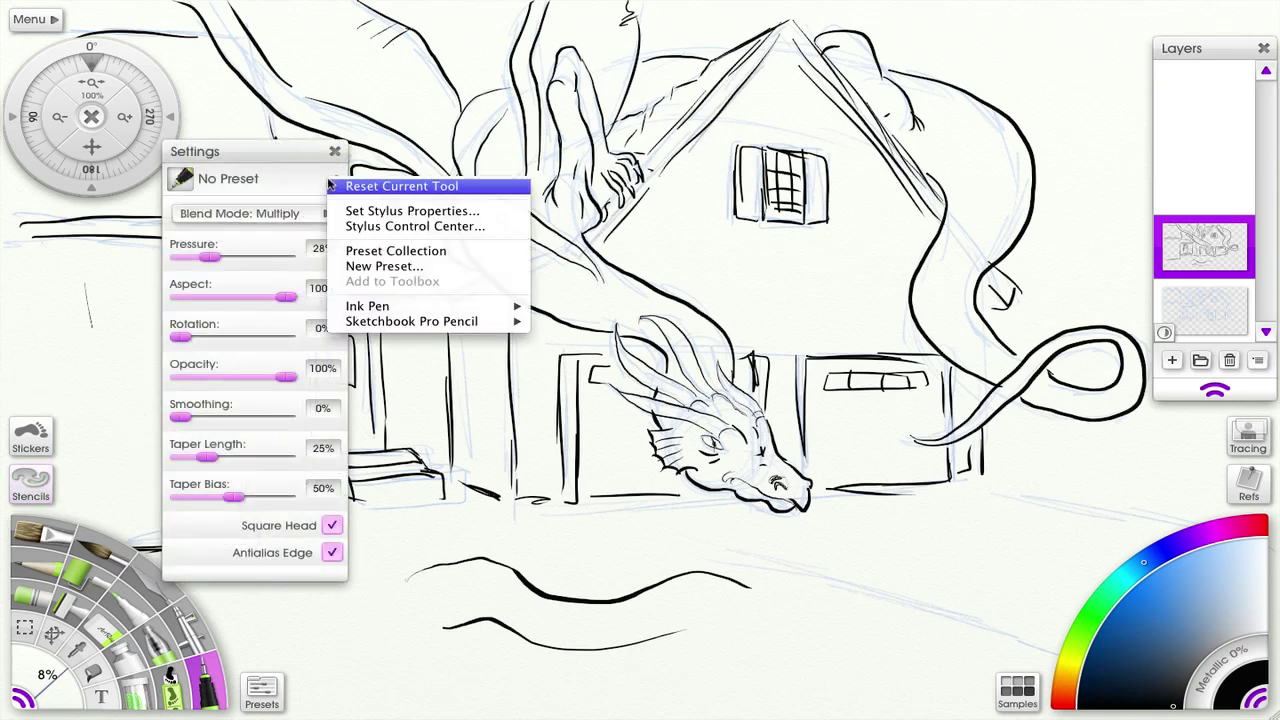
left_click(398, 227)
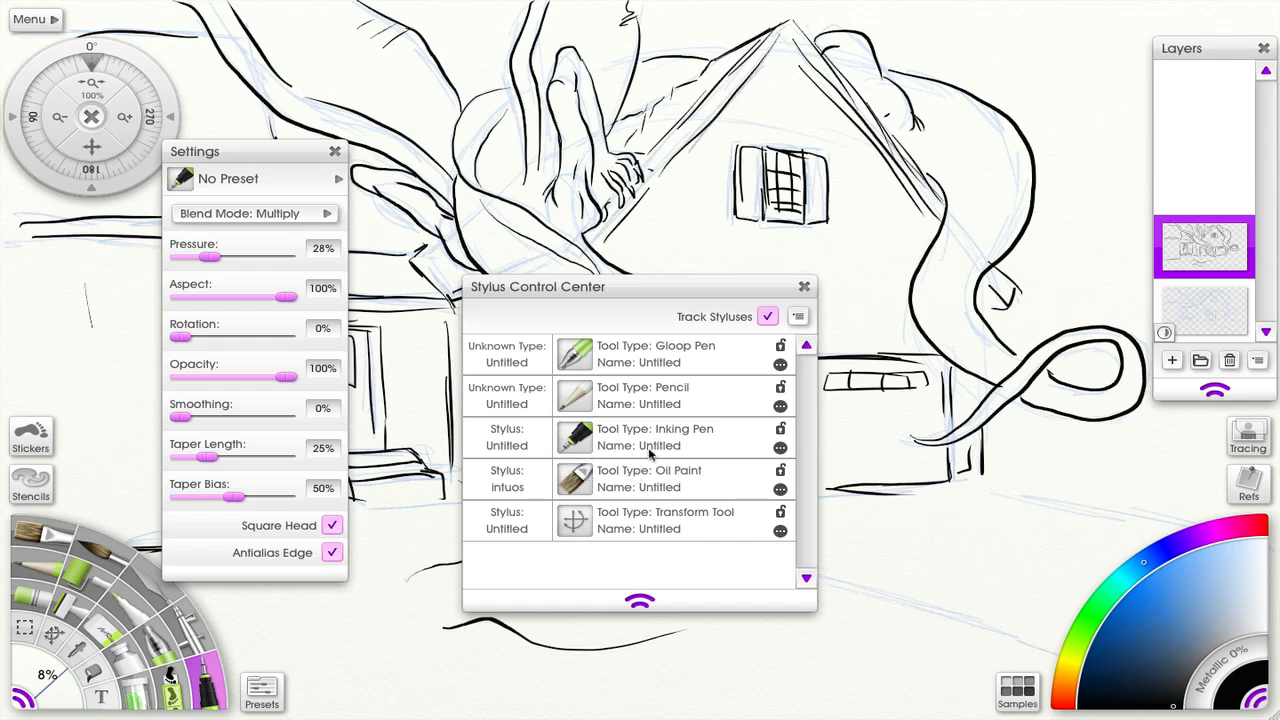
Rename the Inking Pen's stylus to 'intuos'.
double_click(507, 445)
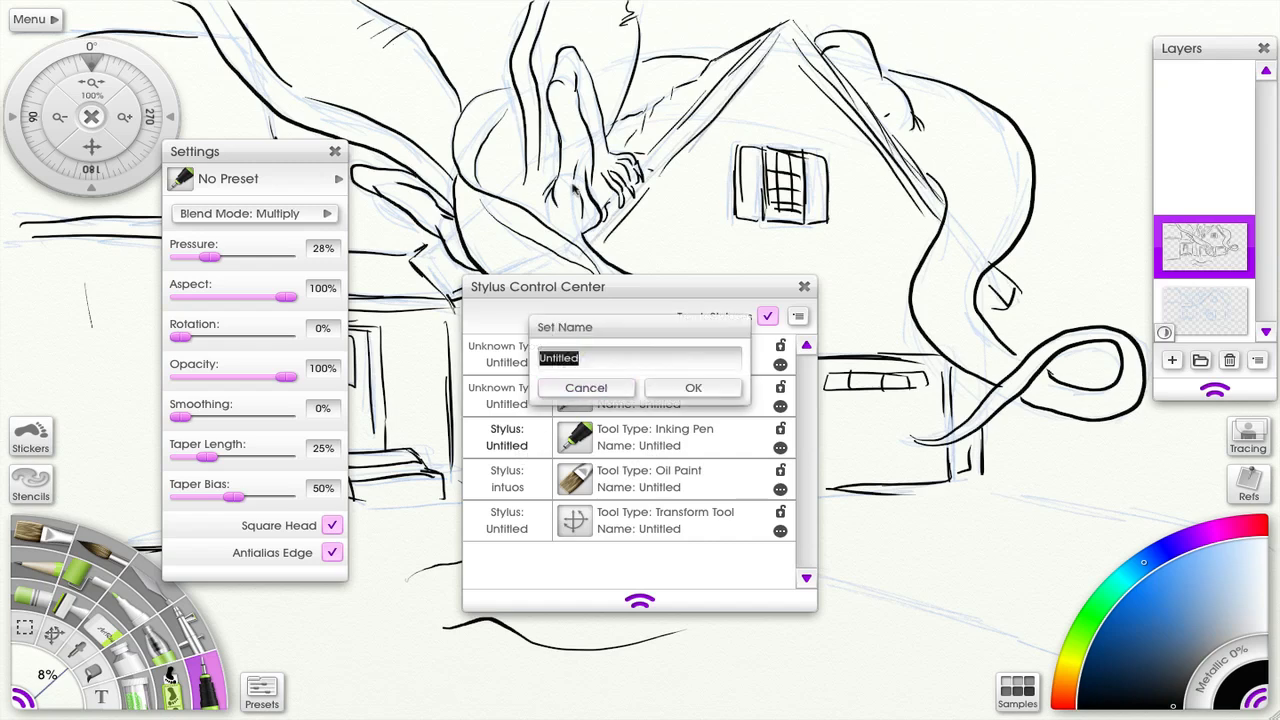
type("intuos")
left_click(694, 388)
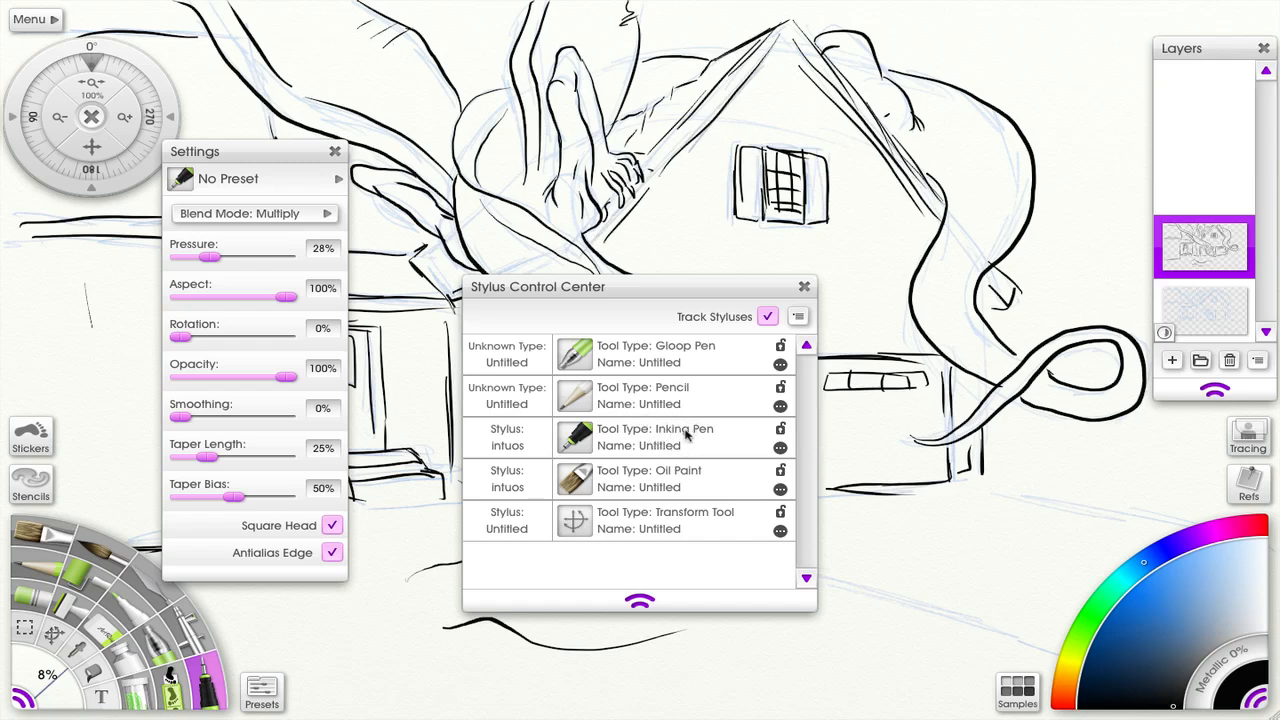
Toggle the Inking Pen entry's lock twice and peek at its options menu.
left_click(780, 428)
left_click(781, 429)
left_click(781, 448)
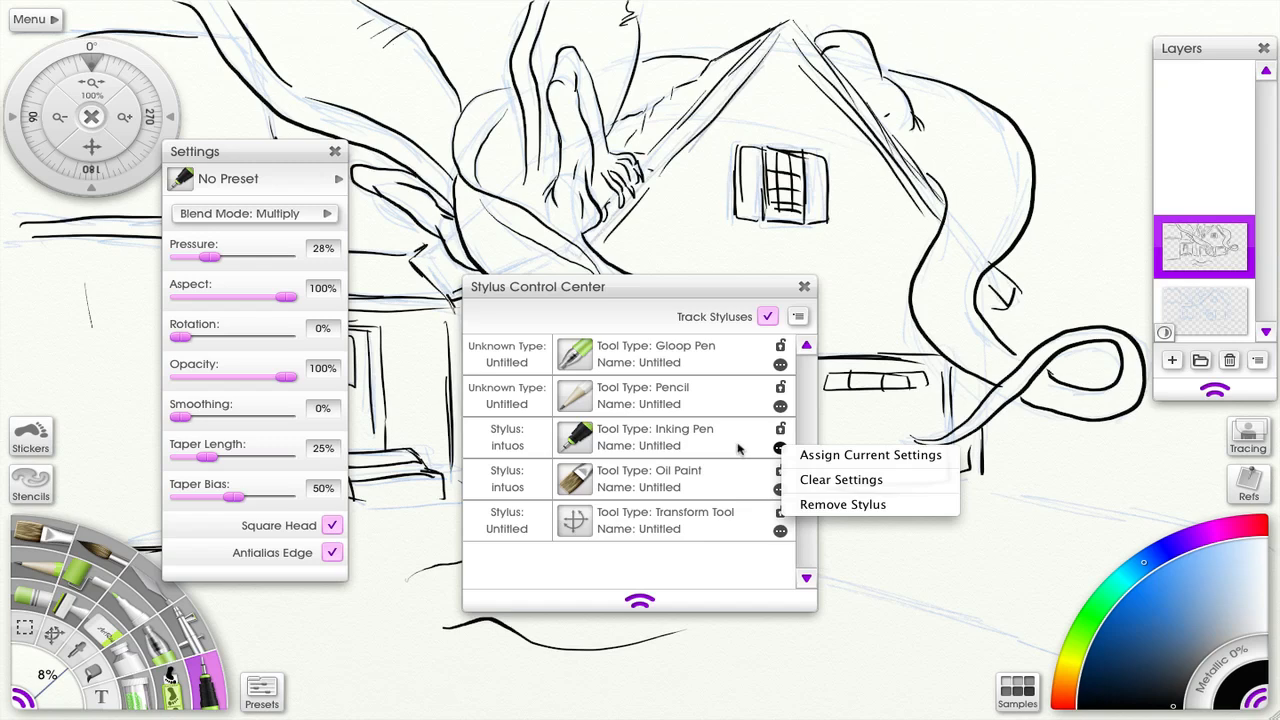
left_click(742, 447)
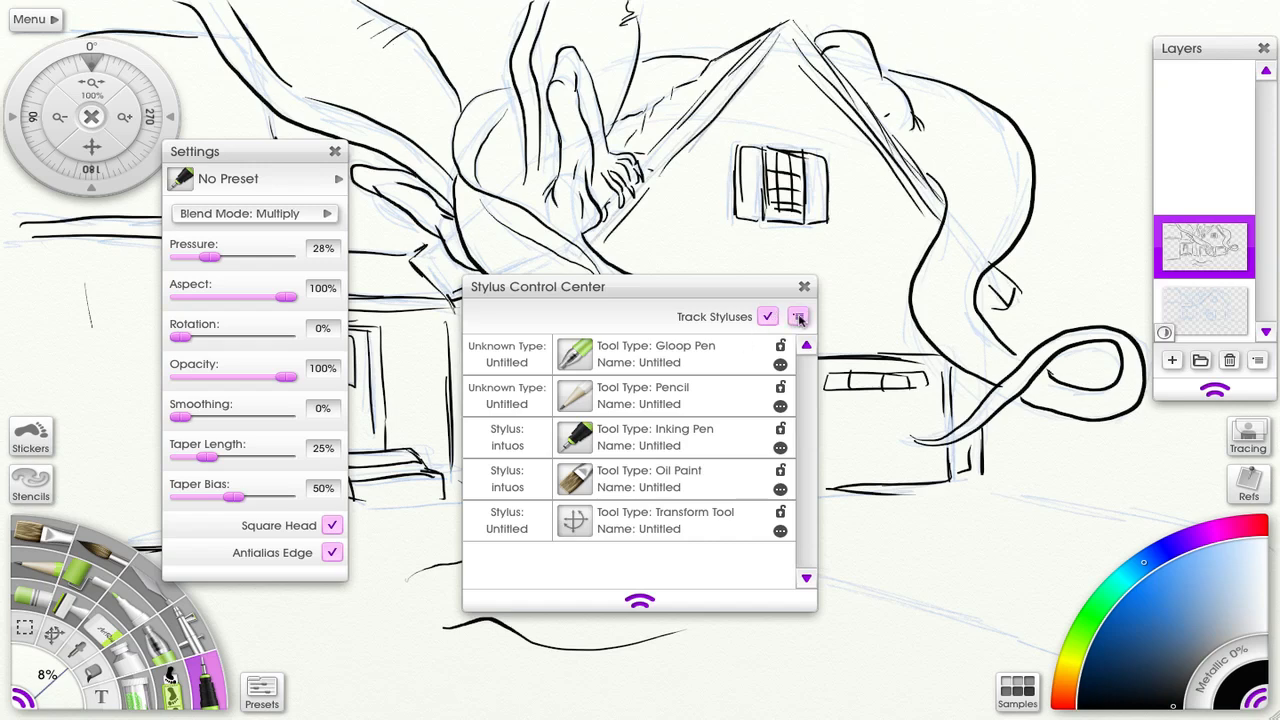
Peek at the stylus setup load/save options, then close the Stylus Control Center.
left_click(798, 317)
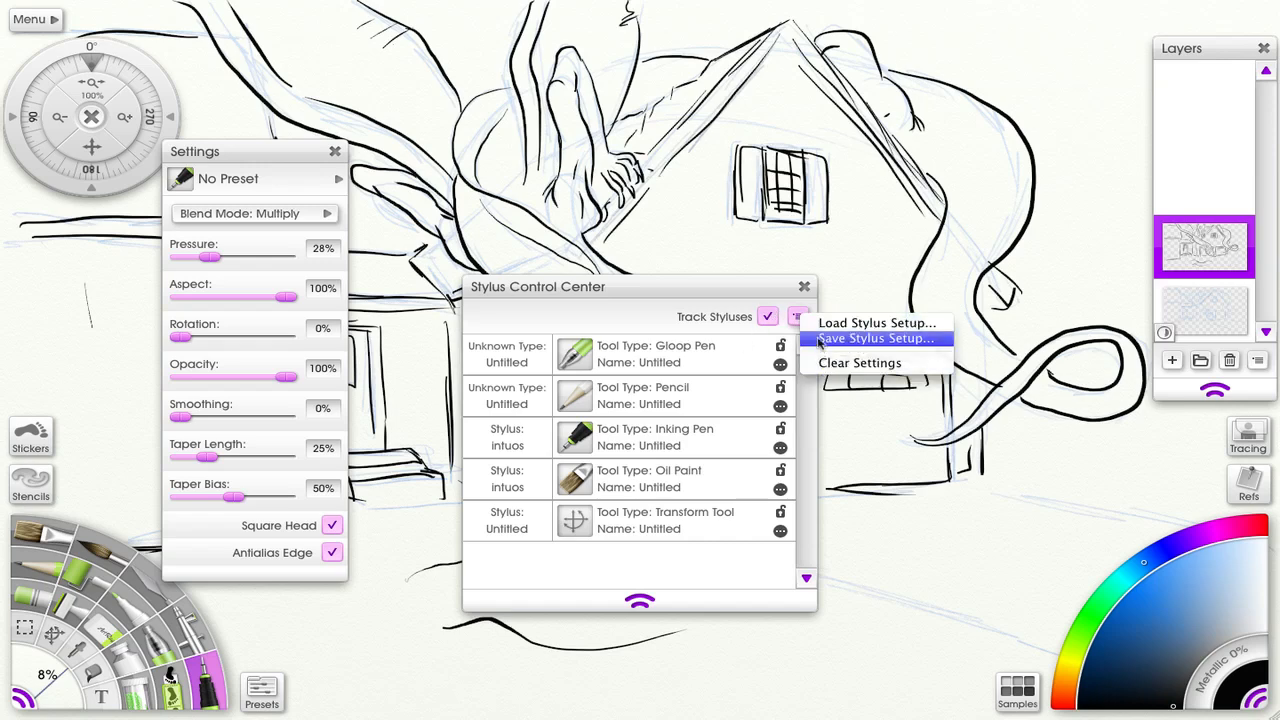
left_click(770, 292)
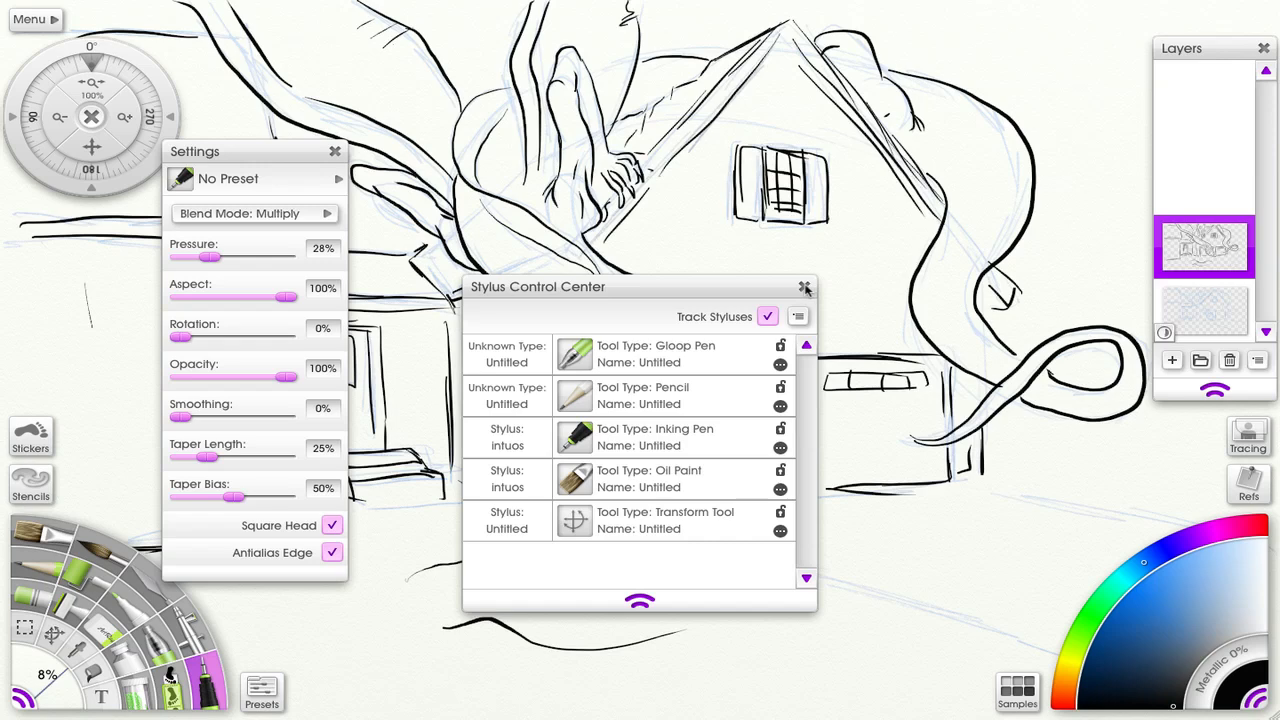
left_click(805, 289)
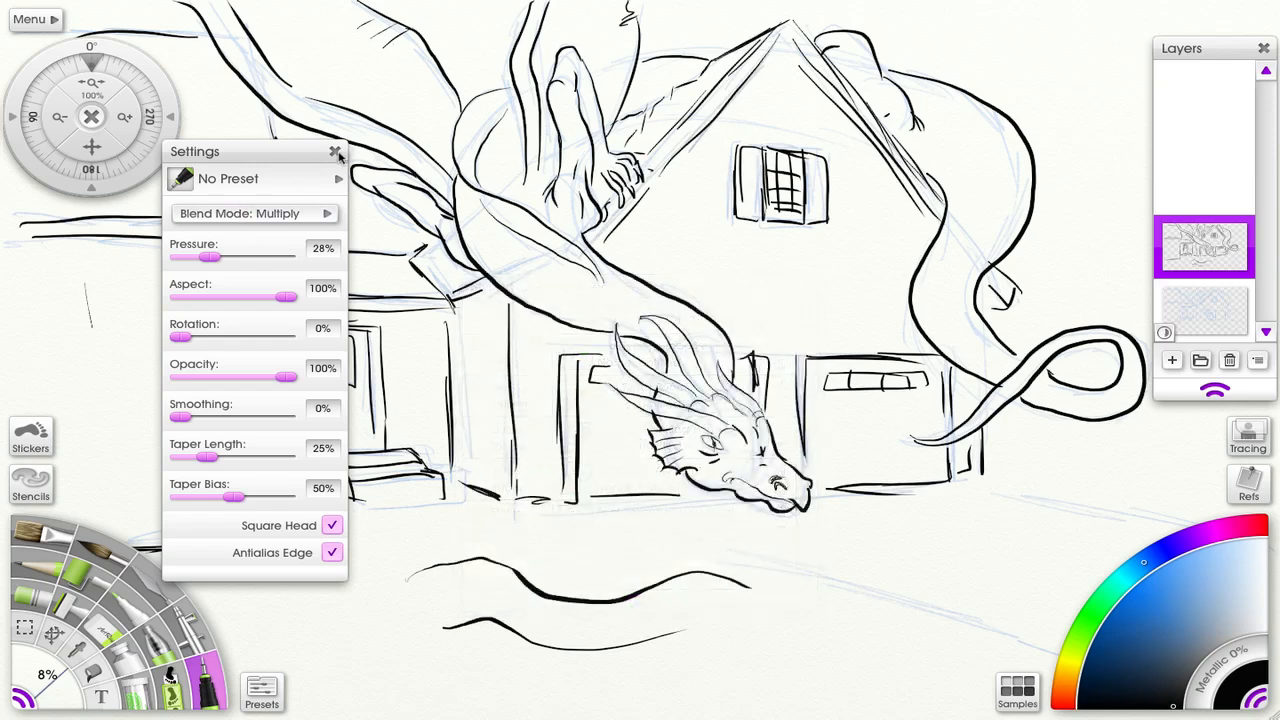
Hide the tool Settings panel and switch the navigation wheel to panning.
left_click(336, 152)
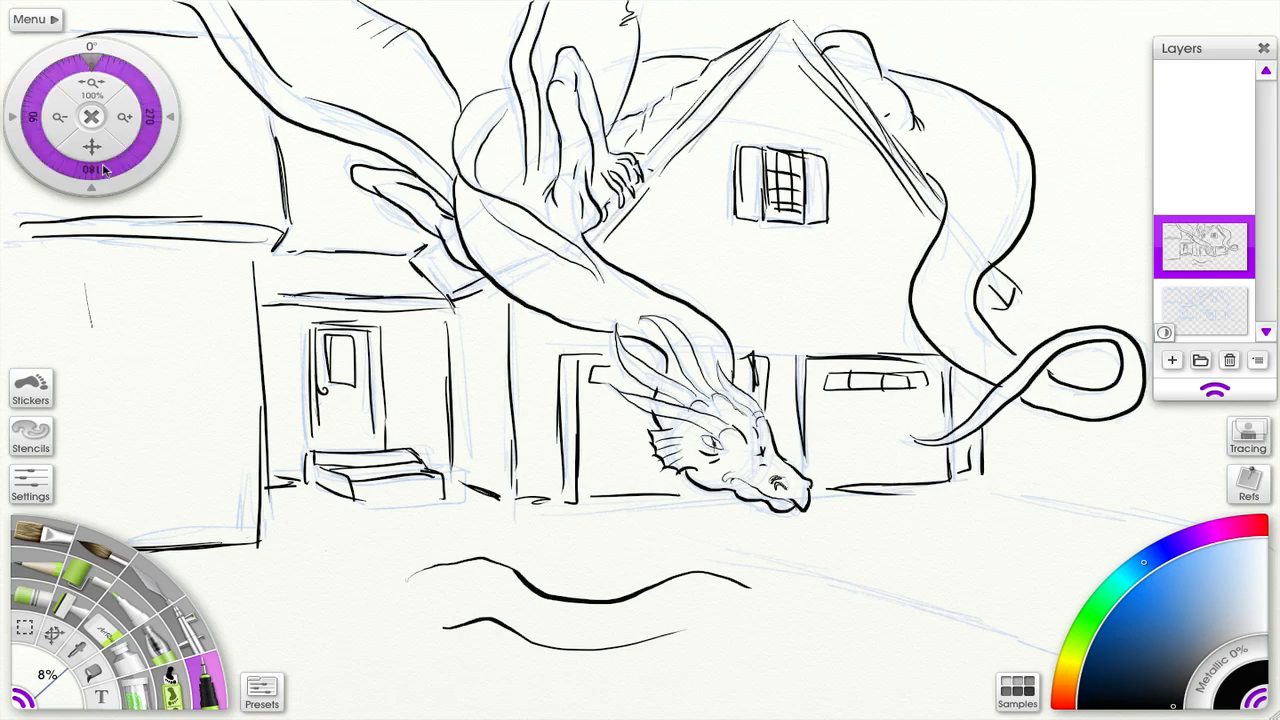
left_click(92, 148)
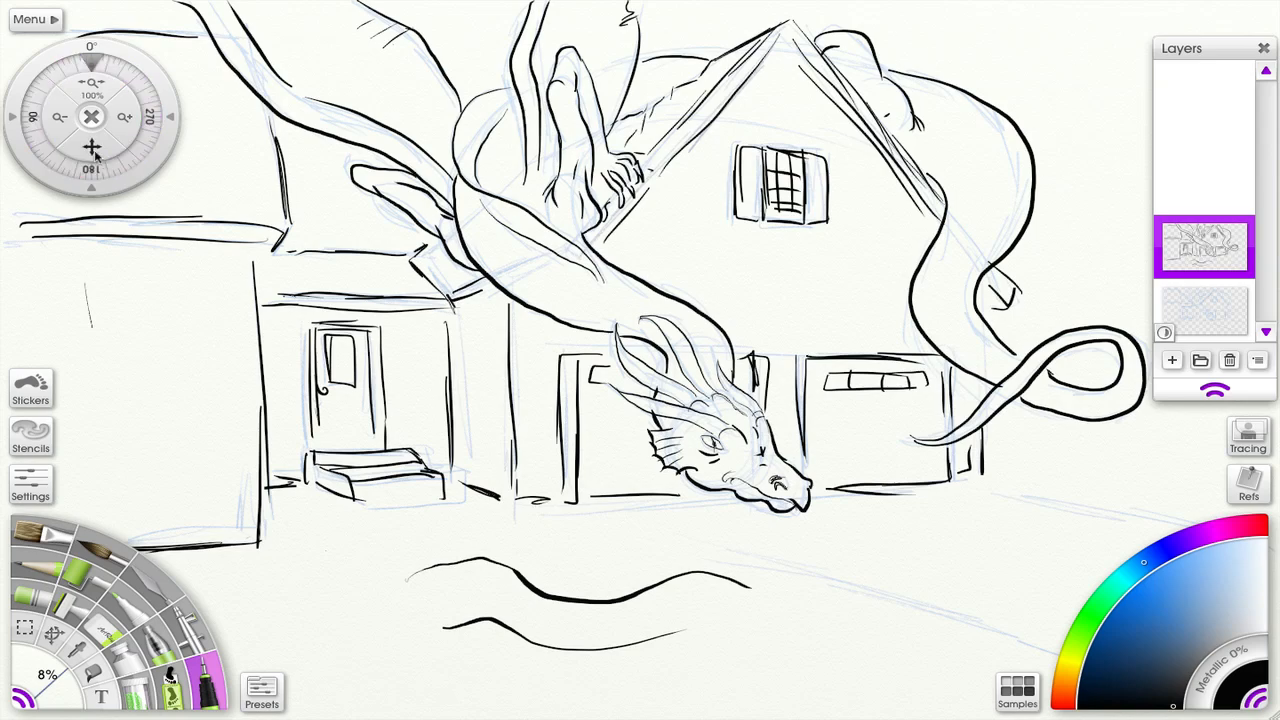